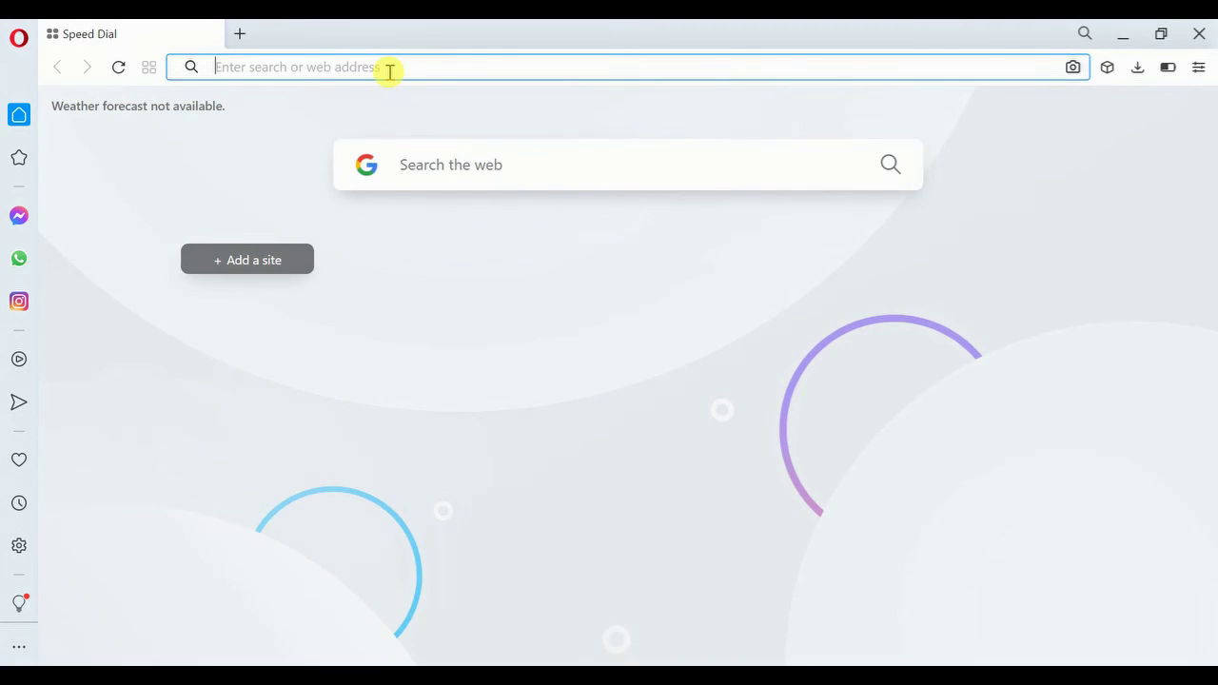
Load the ONLINE SHOPPING site at localhost/Shop in Opera
type("loca")
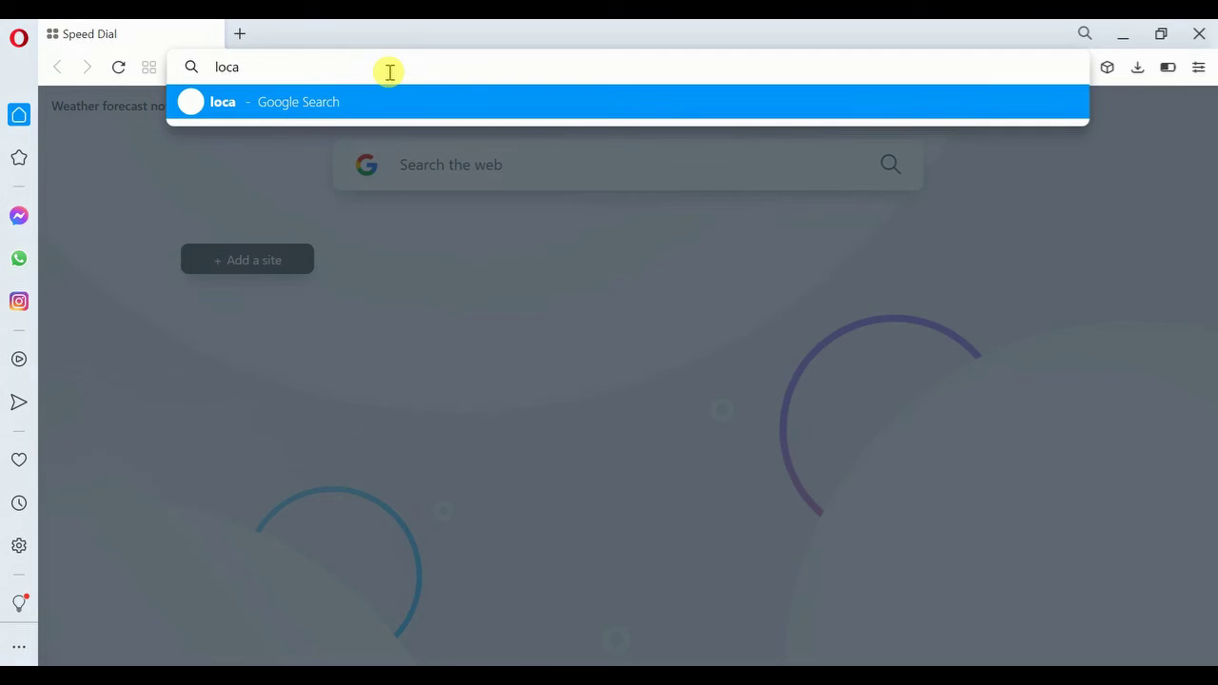
type("lhost")
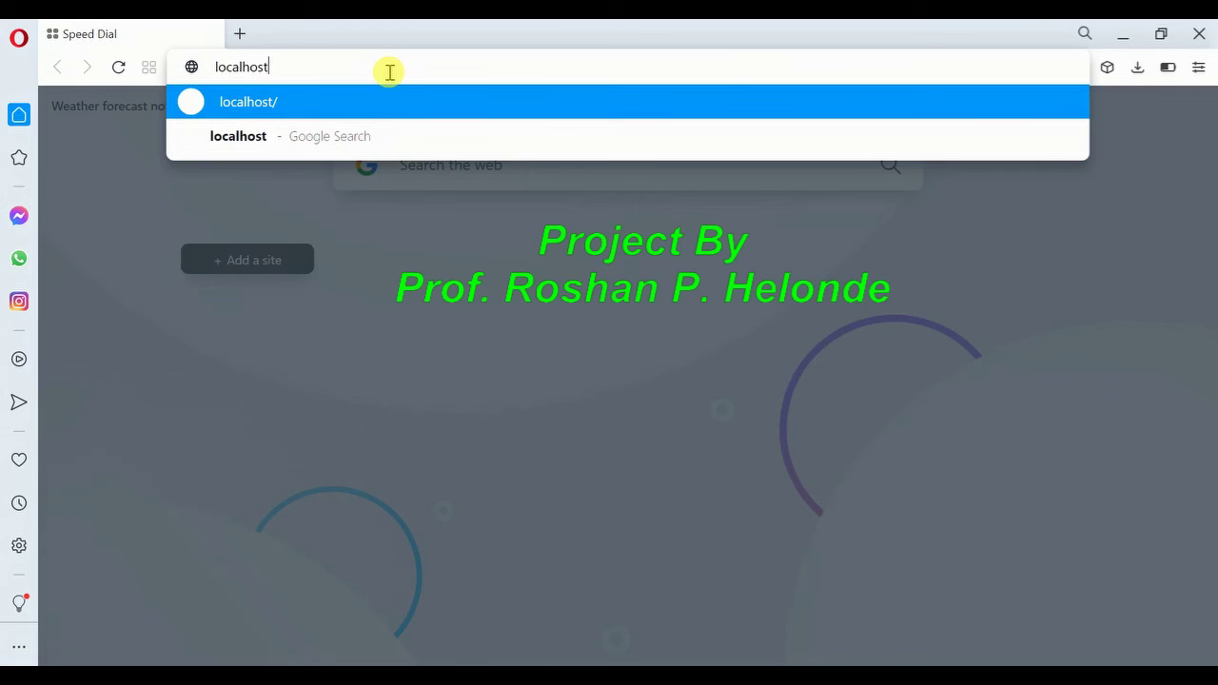
type("/Shop")
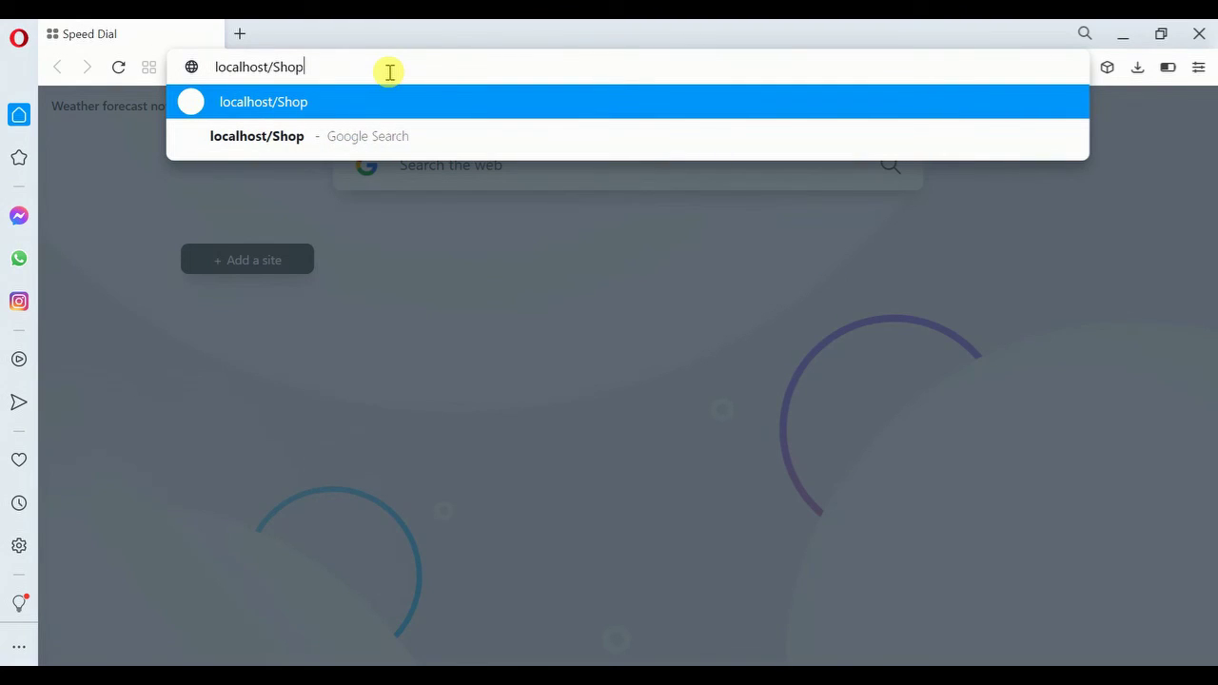
key("Return")
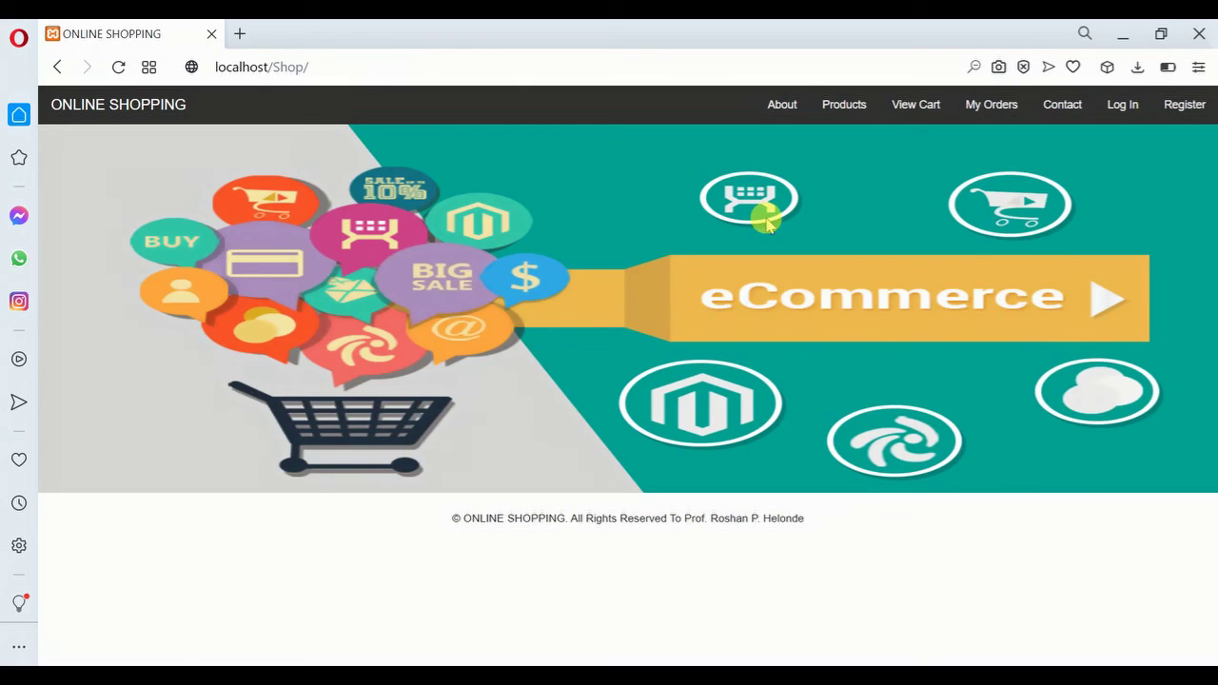
View the About page, then scroll through the Products catalogue and back to the top
left_click(783, 105)
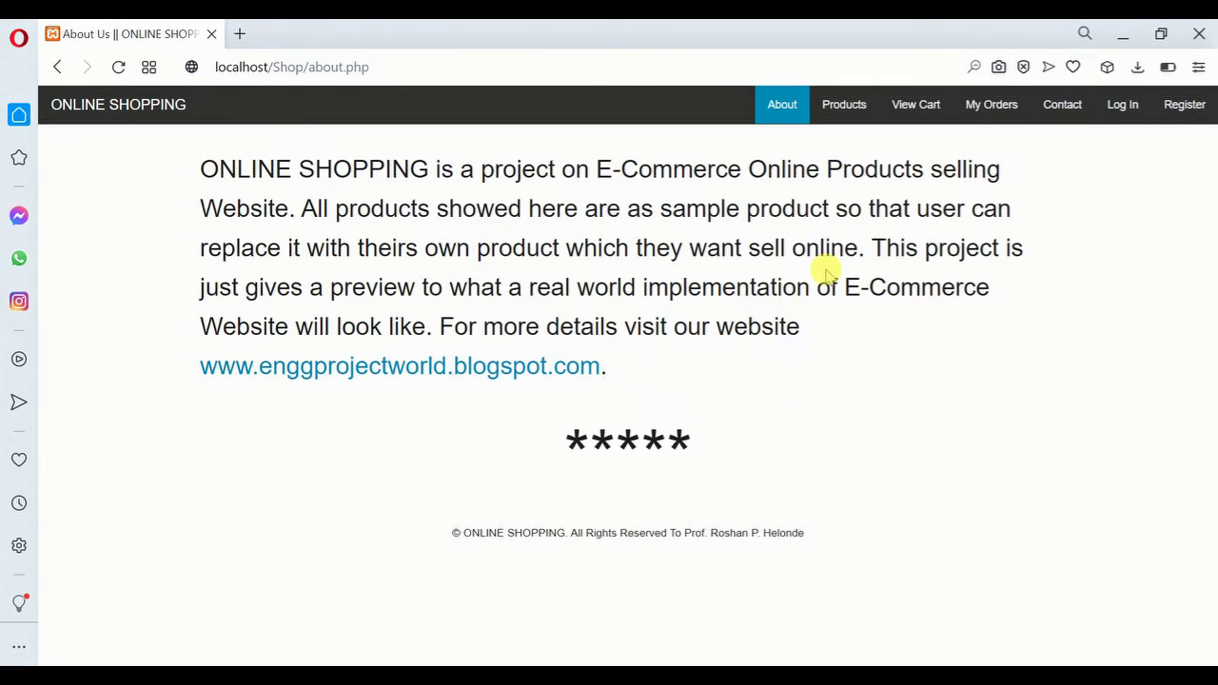
left_click(845, 113)
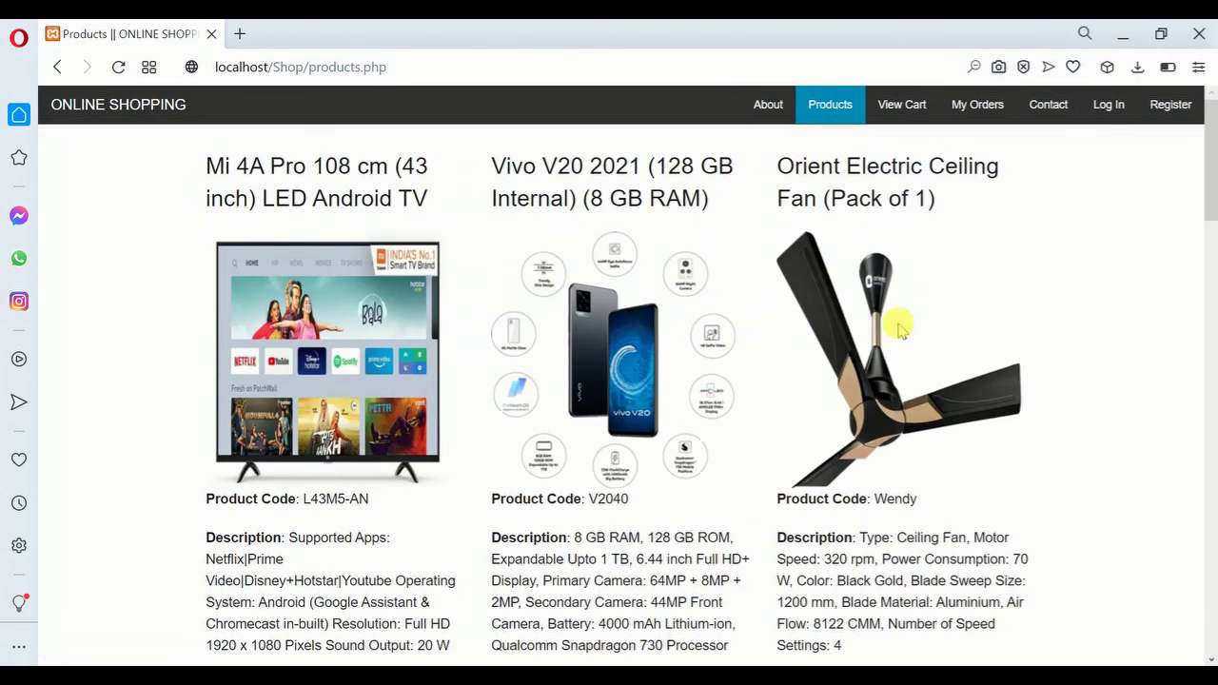
scroll(1211, 148, "down", 3)
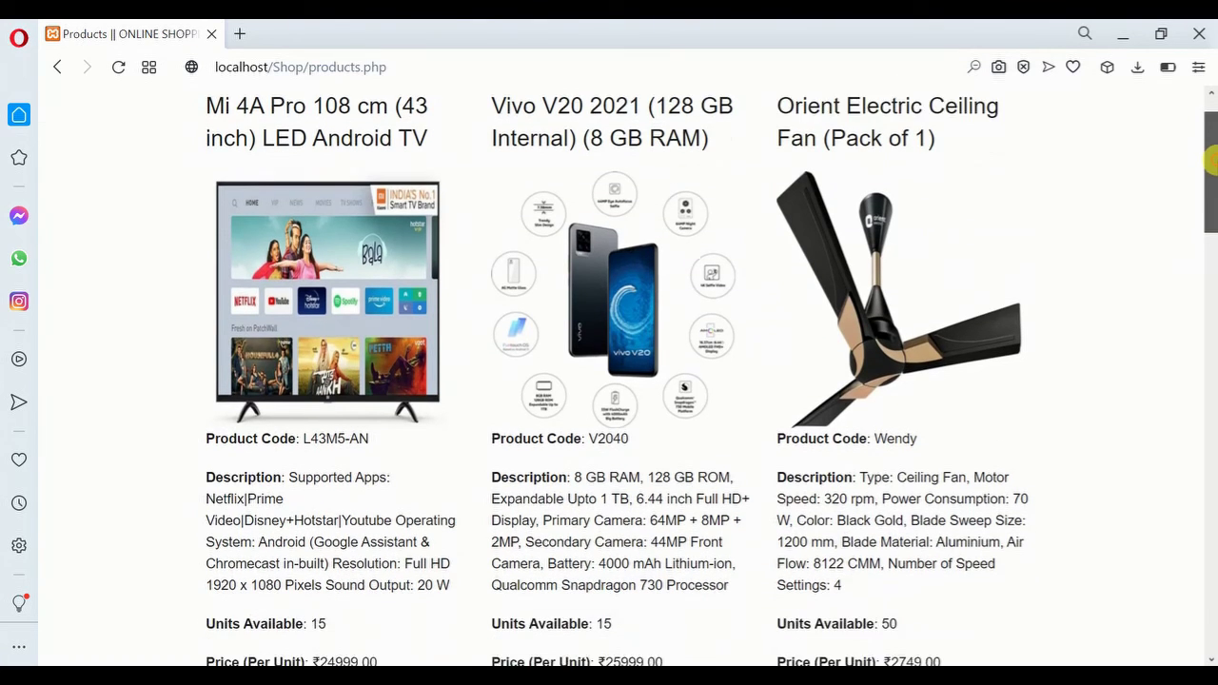
scroll(1211, 147, "up", 3)
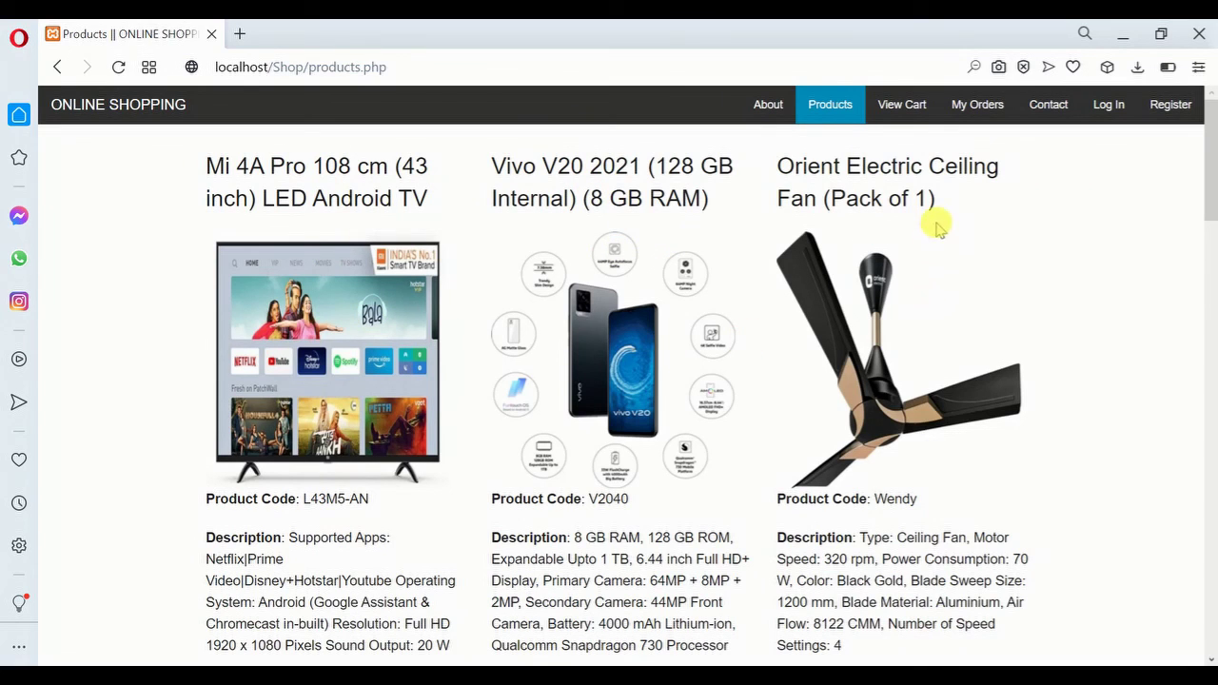
left_click_drag(1210, 181, 1211, 316)
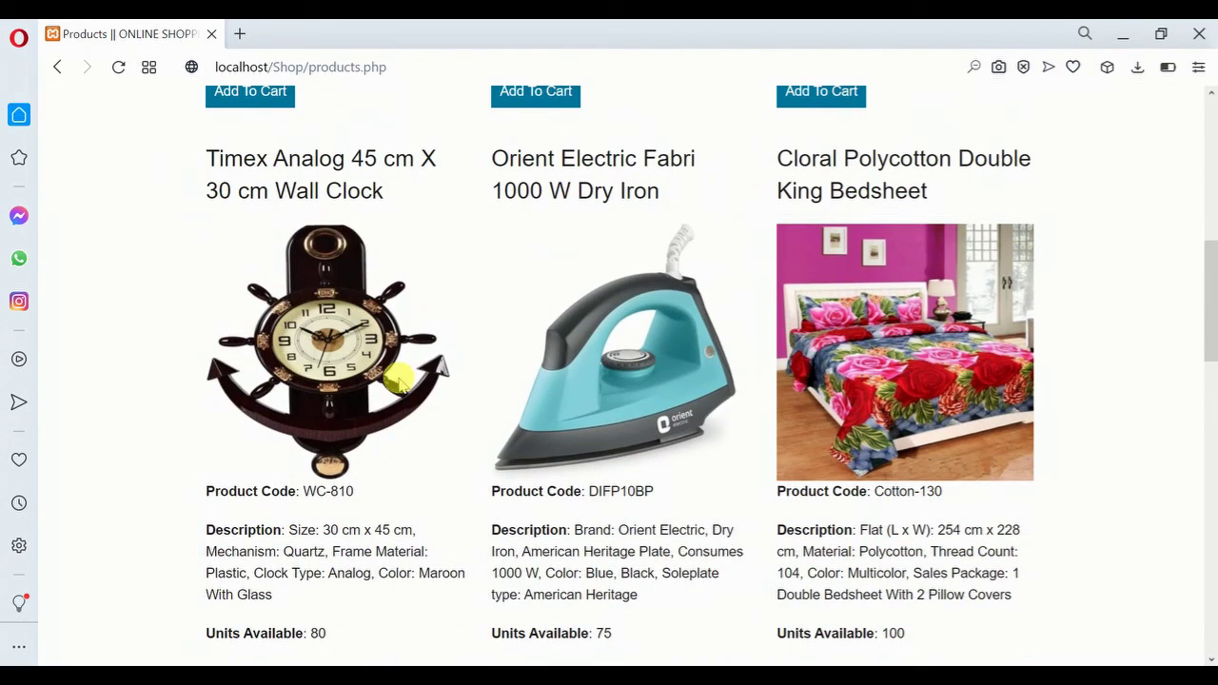
left_click_drag(1211, 329, 1211, 181)
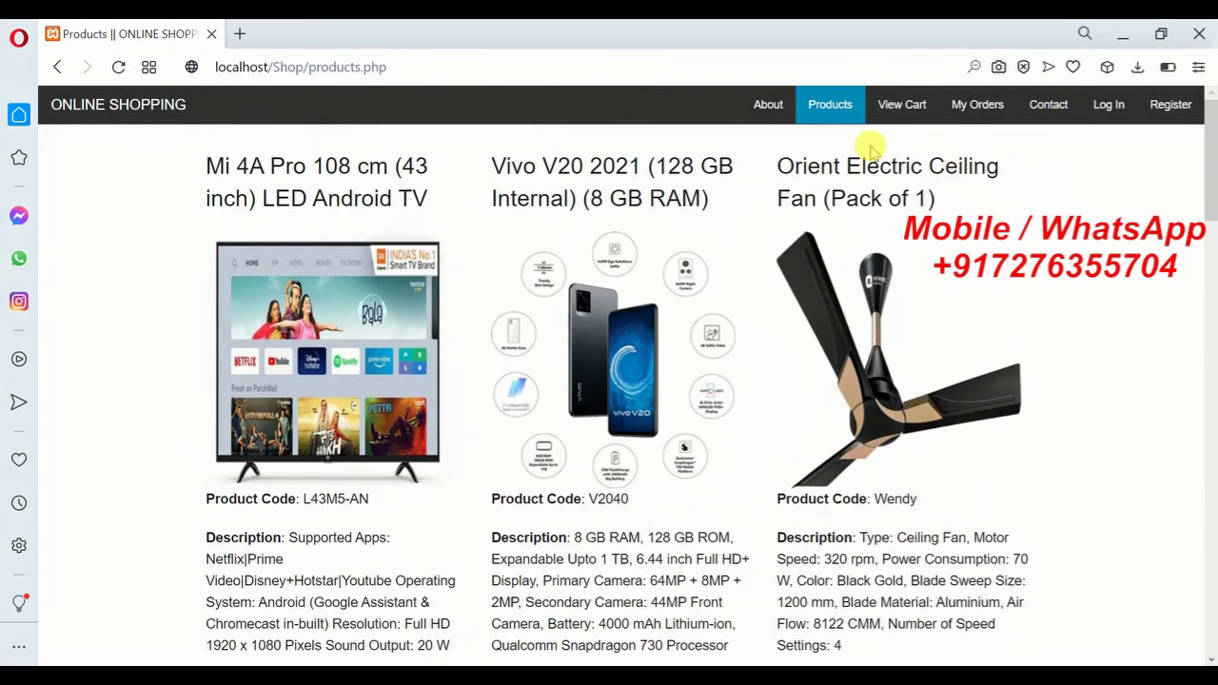
Check the empty cart, add the Timex Analog wall clock (WC-810), then continue shopping
left_click(896, 111)
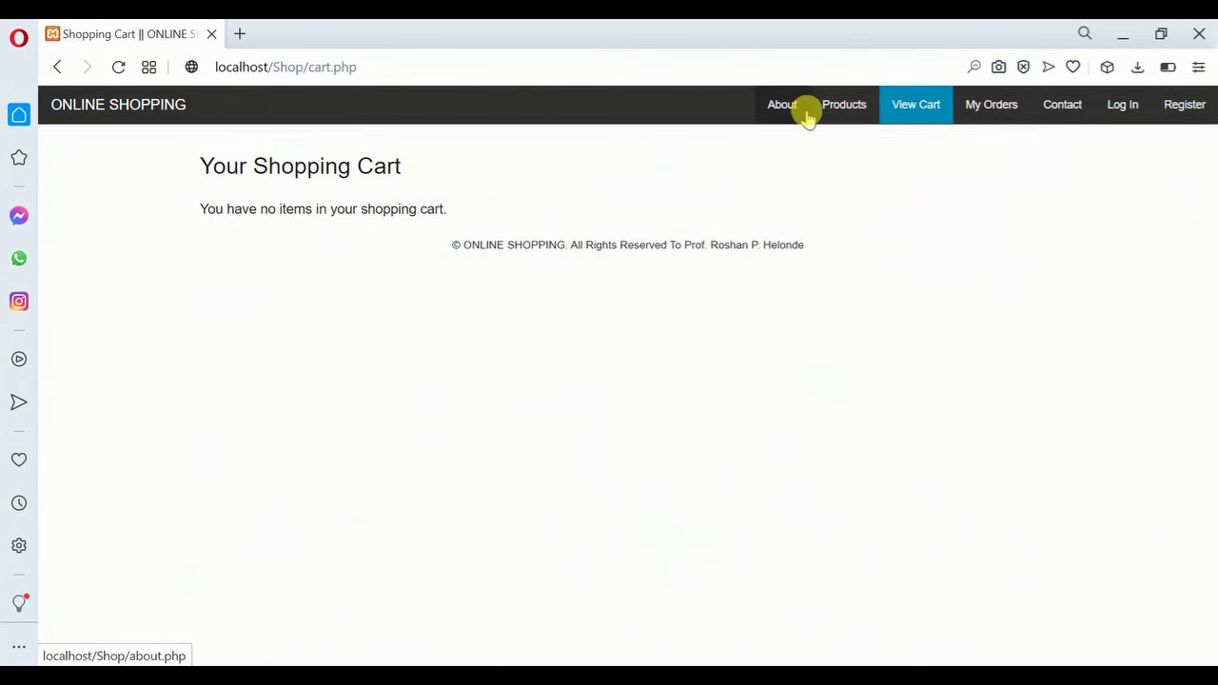
left_click(838, 109)
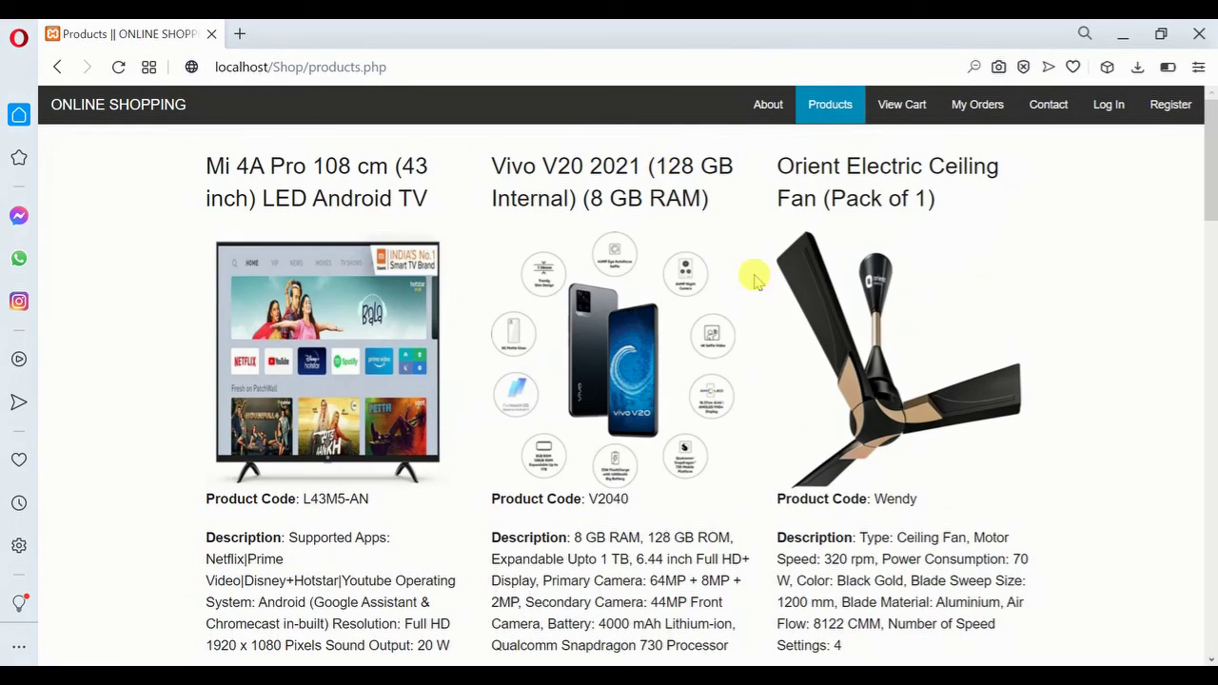
left_click_drag(1209, 191, 1211, 316)
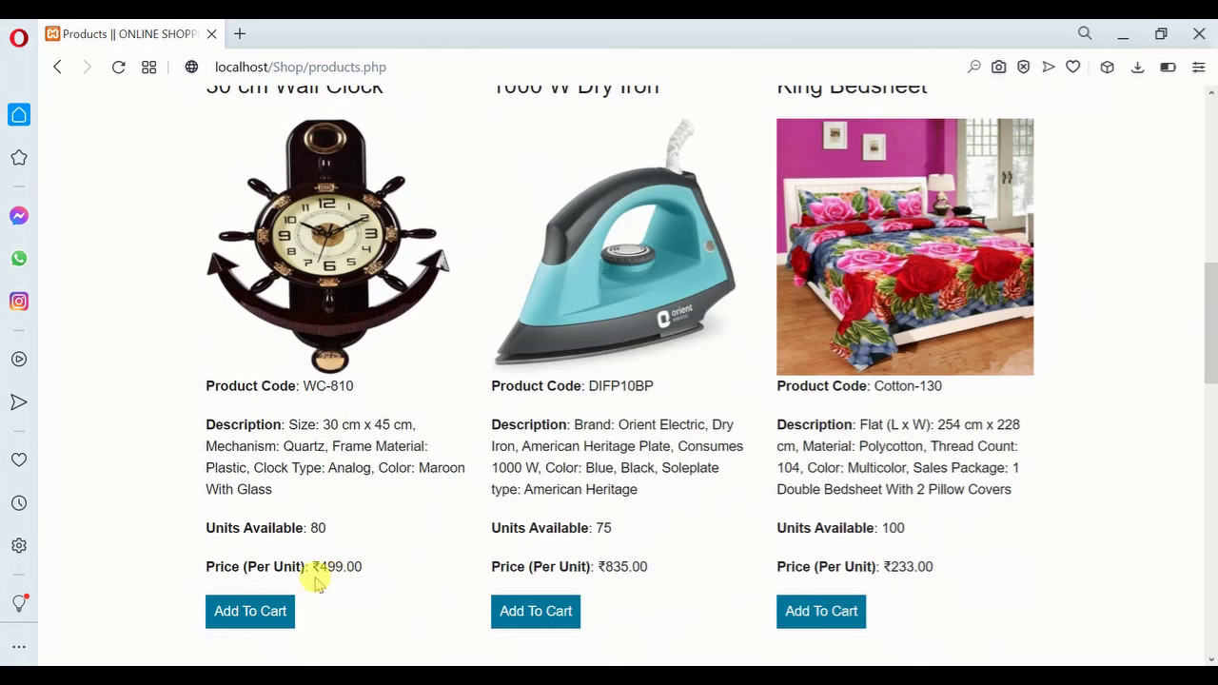
left_click(250, 610)
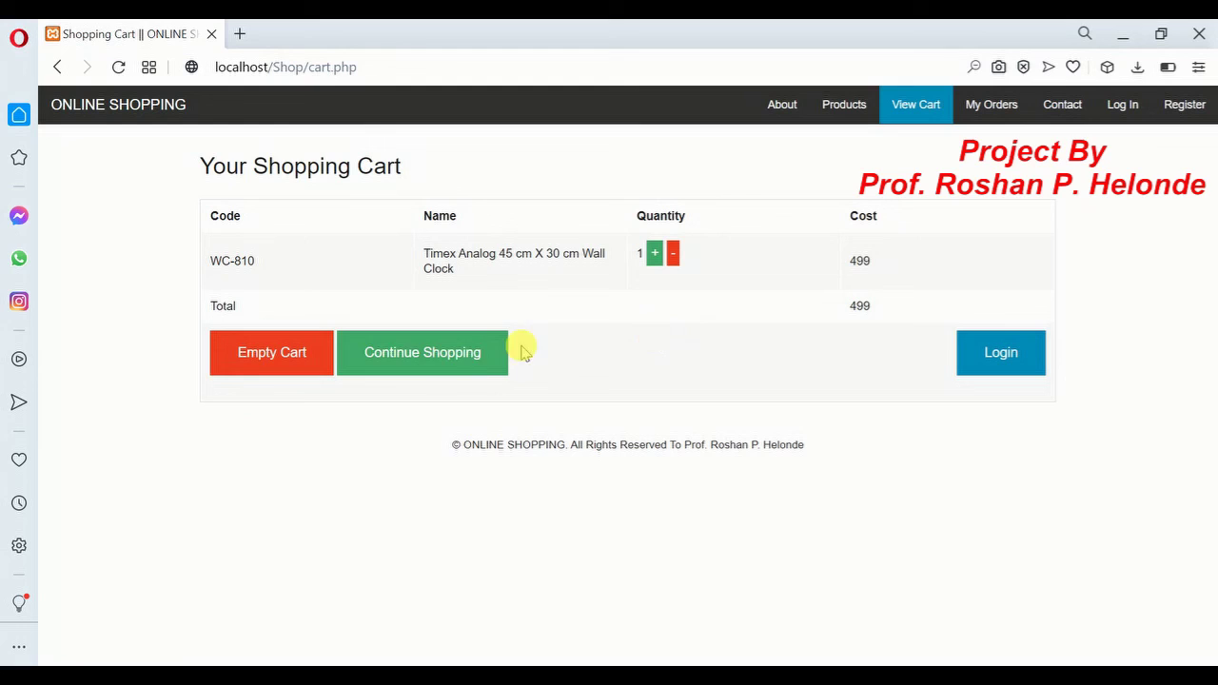
left_click(462, 366)
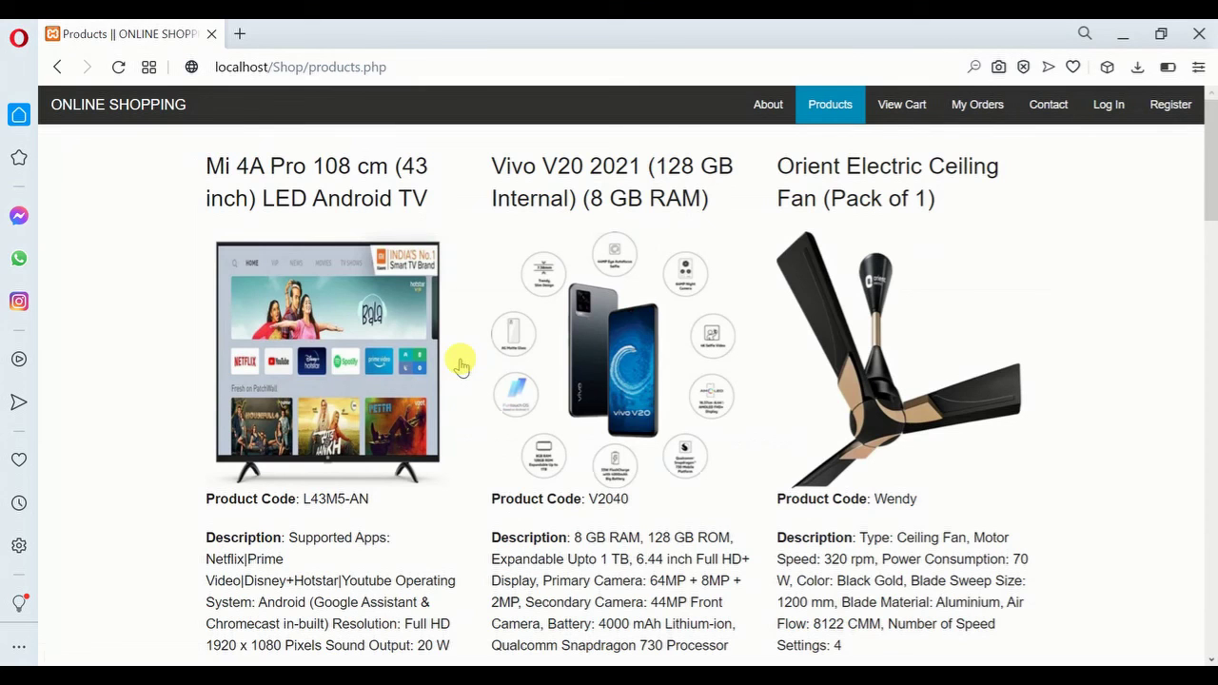
Scroll to the Shining Star WHHBP4 hand-held bag and add it, bringing the total to 1148
left_click(1212, 366)
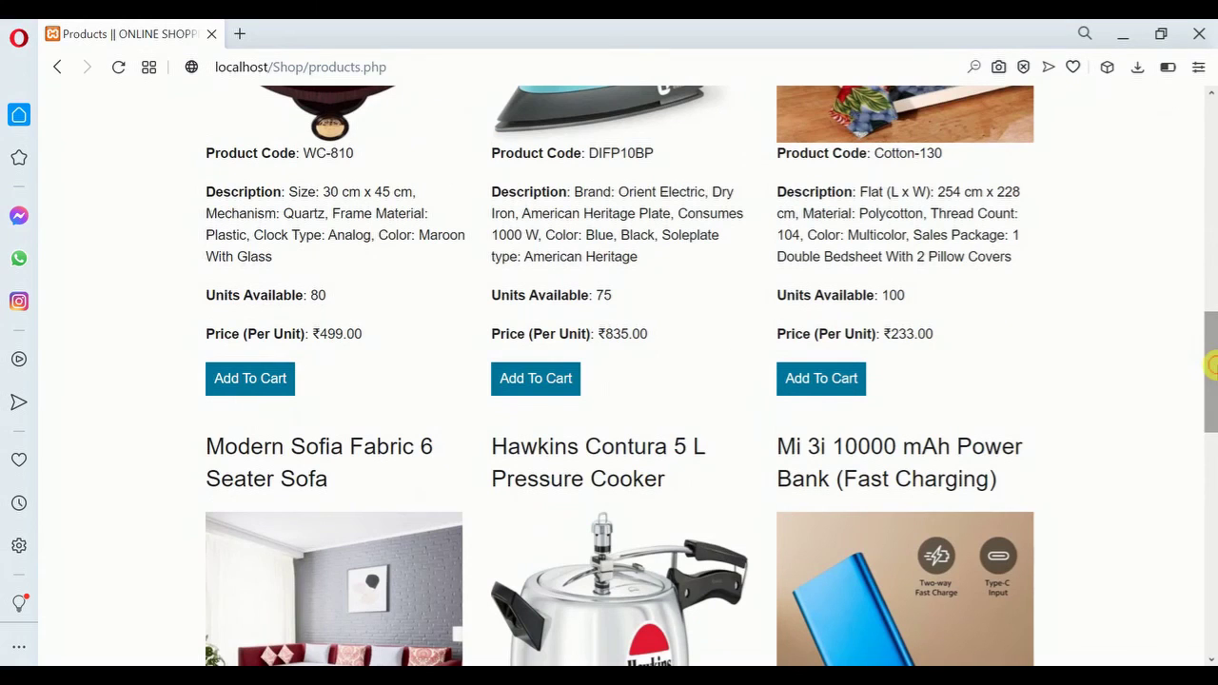
left_click_drag(1207, 372, 1212, 582)
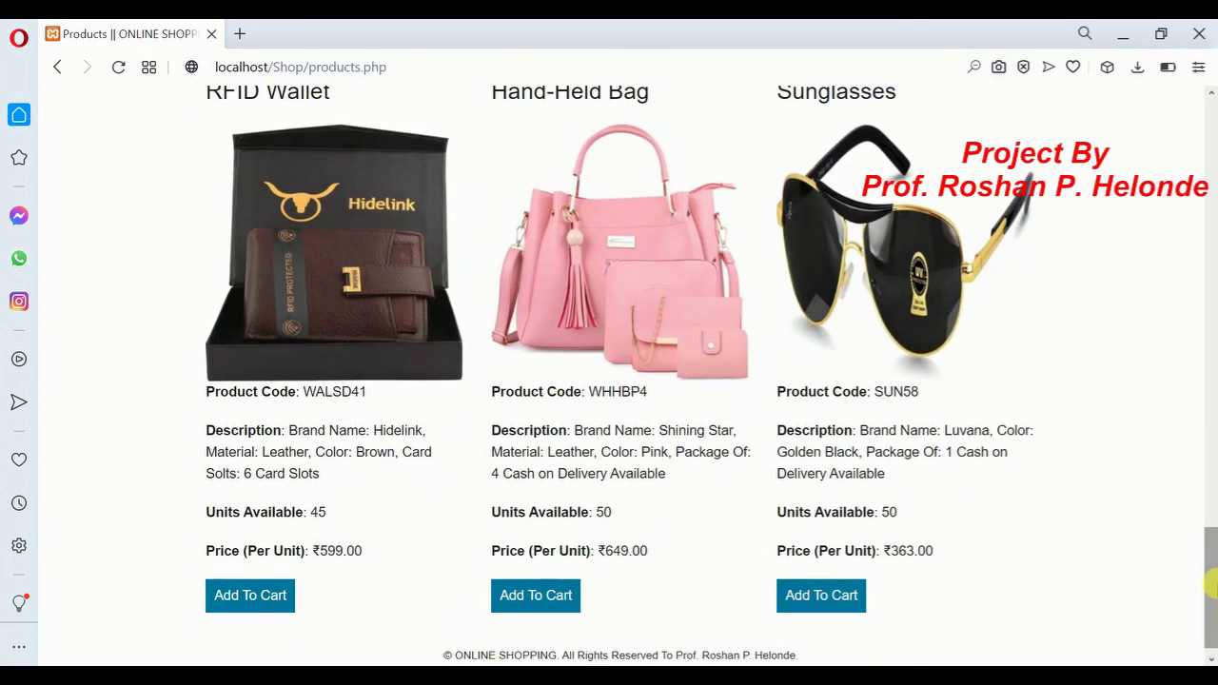
scroll(1037, 447, "up", 1)
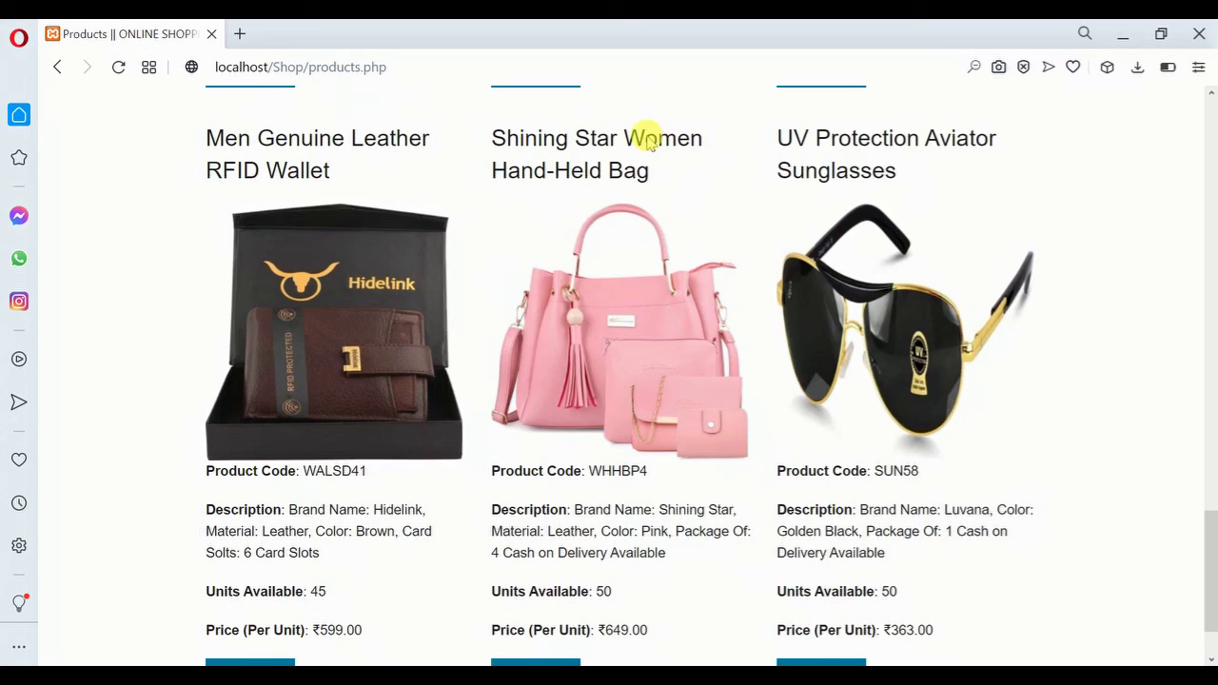
scroll(1133, 533, "down", 1)
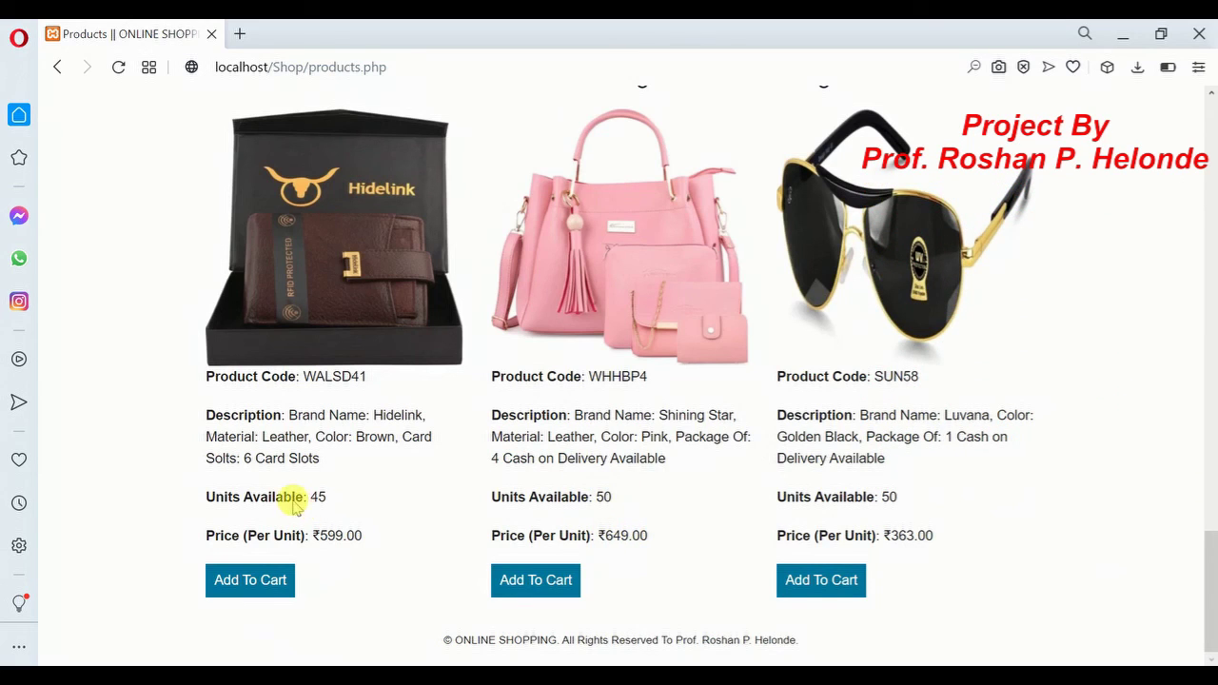
mouse_move(1211, 597)
left_mouse_down()
mouse_move(1211, 515)
mouse_move(1211, 609)
left_mouse_up()
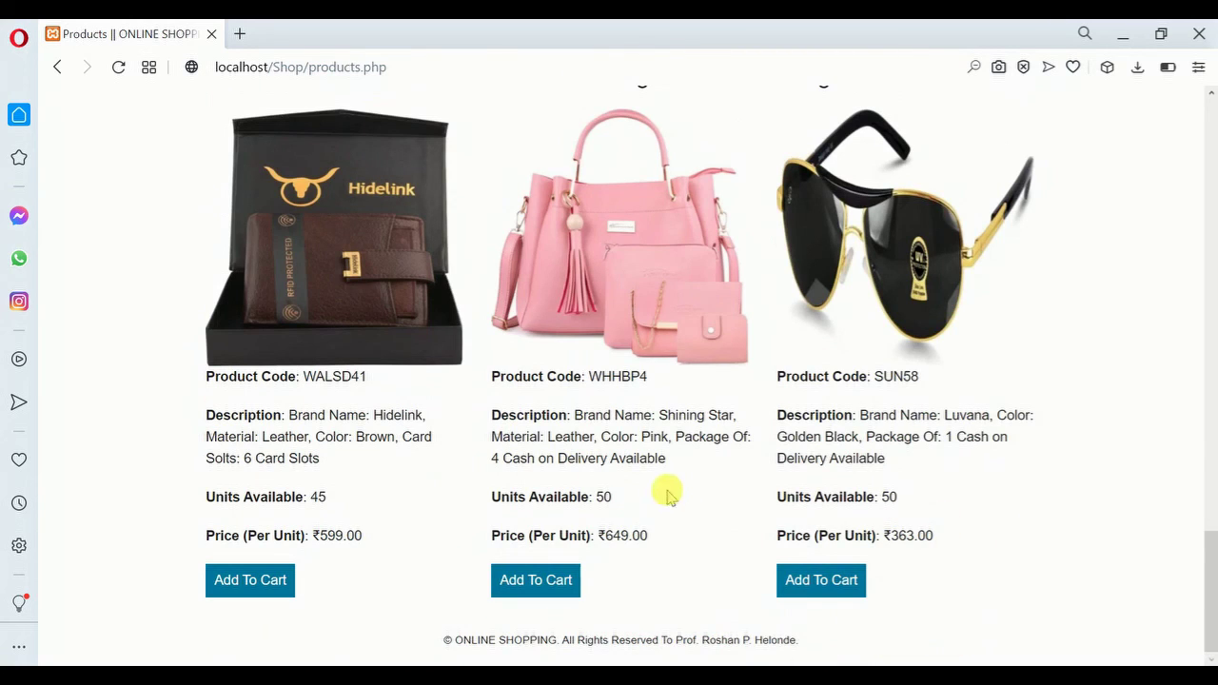
left_click(537, 580)
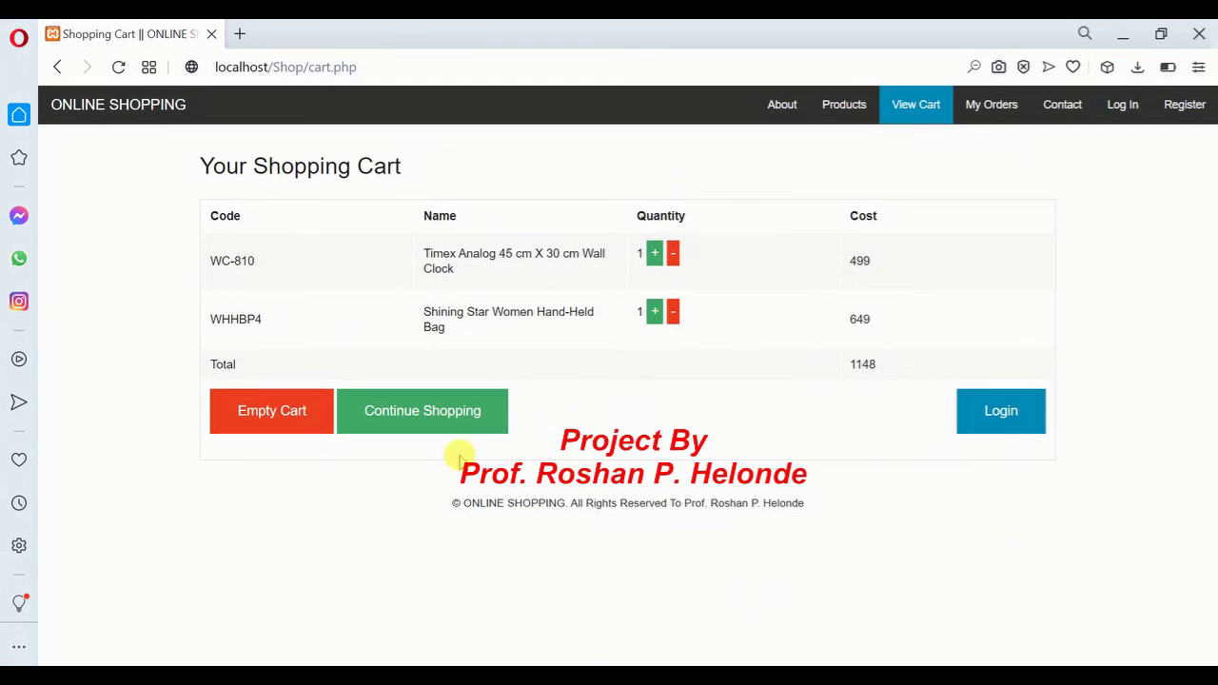
Go from the cart to the login page, then switch to the new-account registration form
left_click(985, 419)
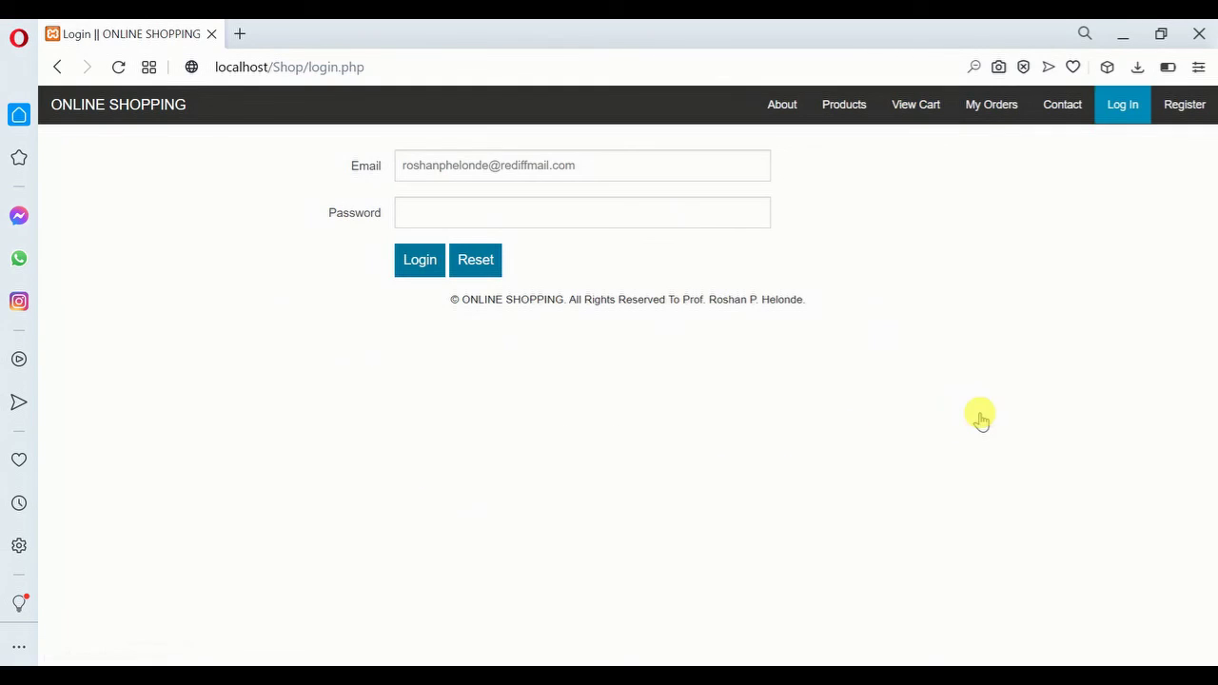
left_click(436, 170)
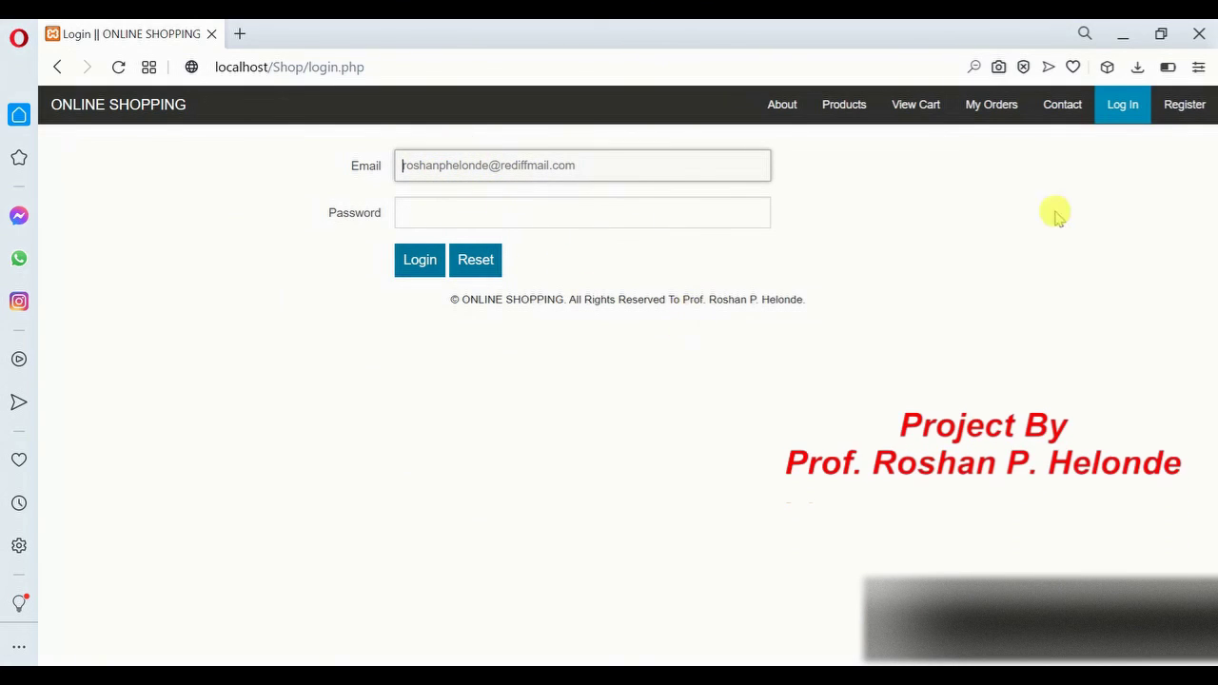
left_click(1185, 106)
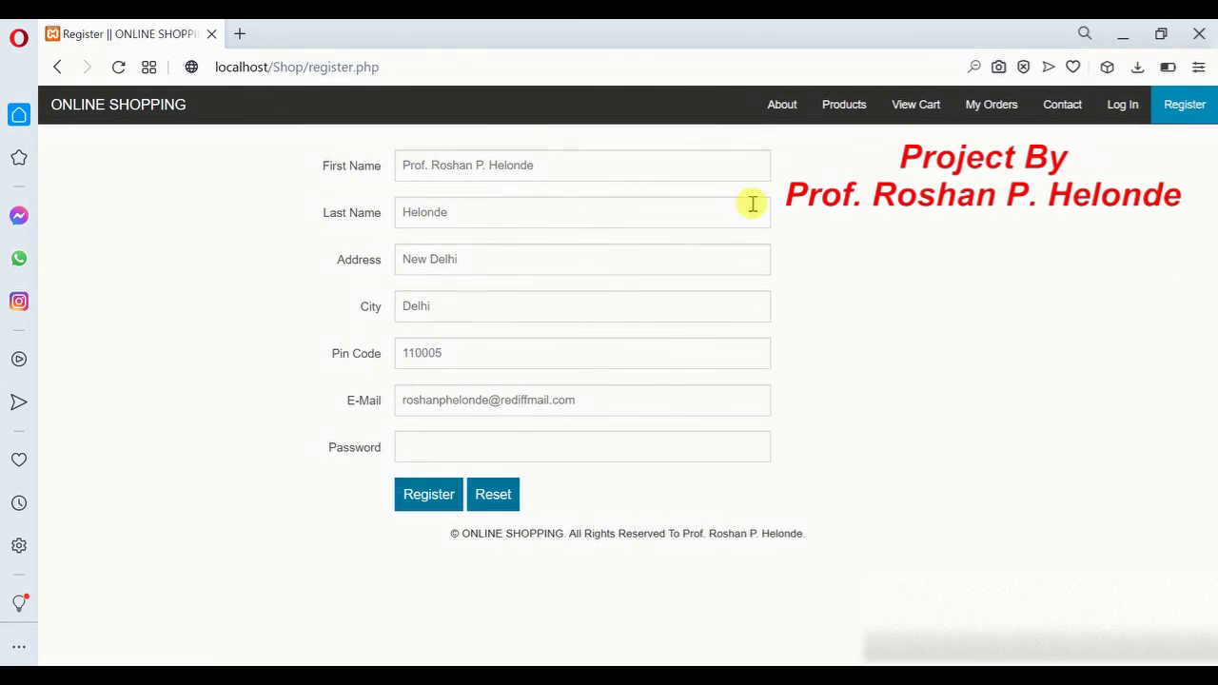
Enter the first name, last name, address and city in the registration form
left_click(476, 166)
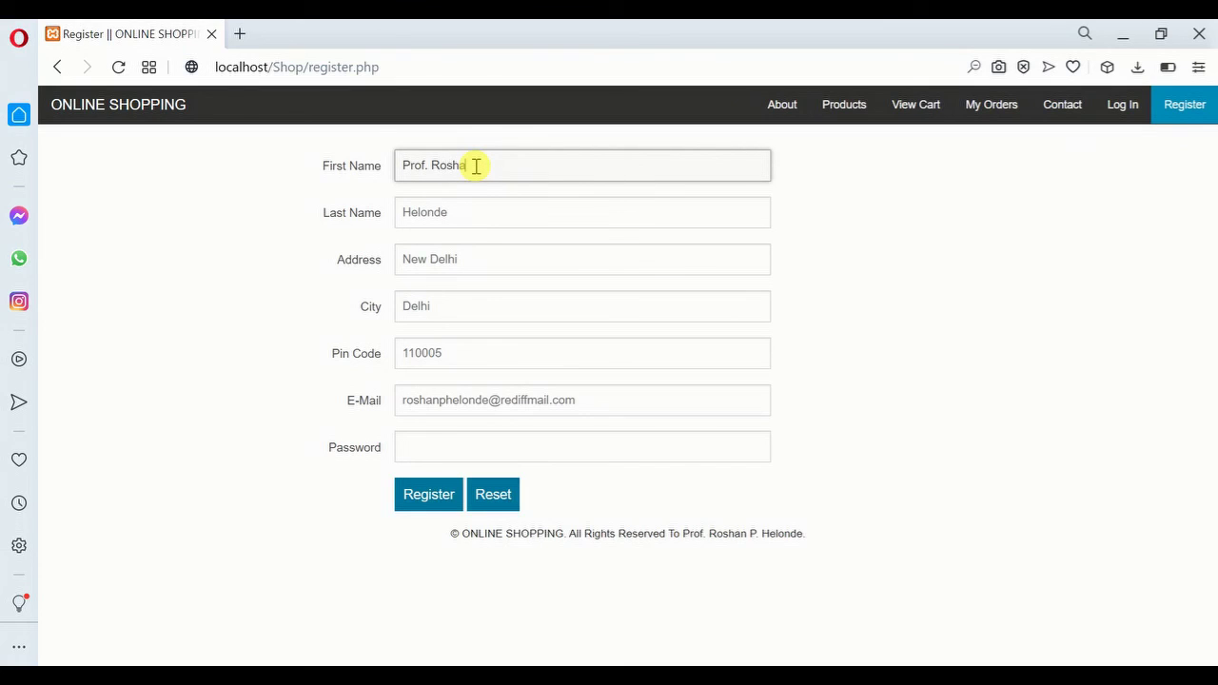
type("Prof. Roshan P")
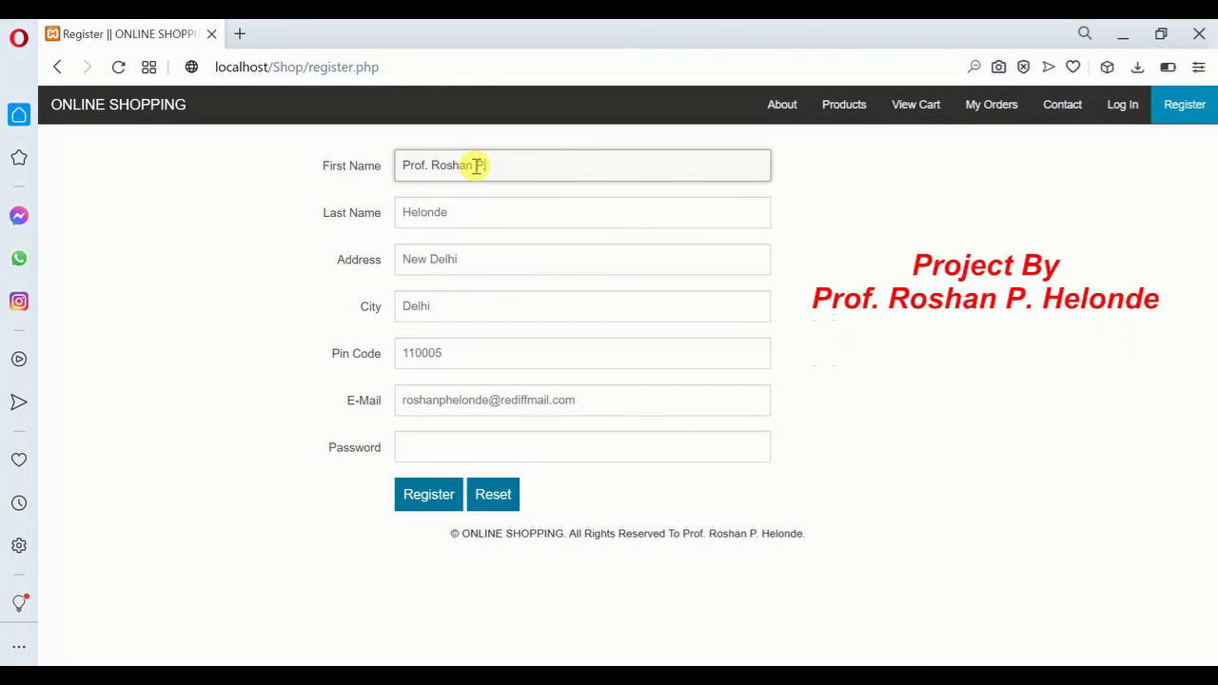
type(".")
key("Tab")
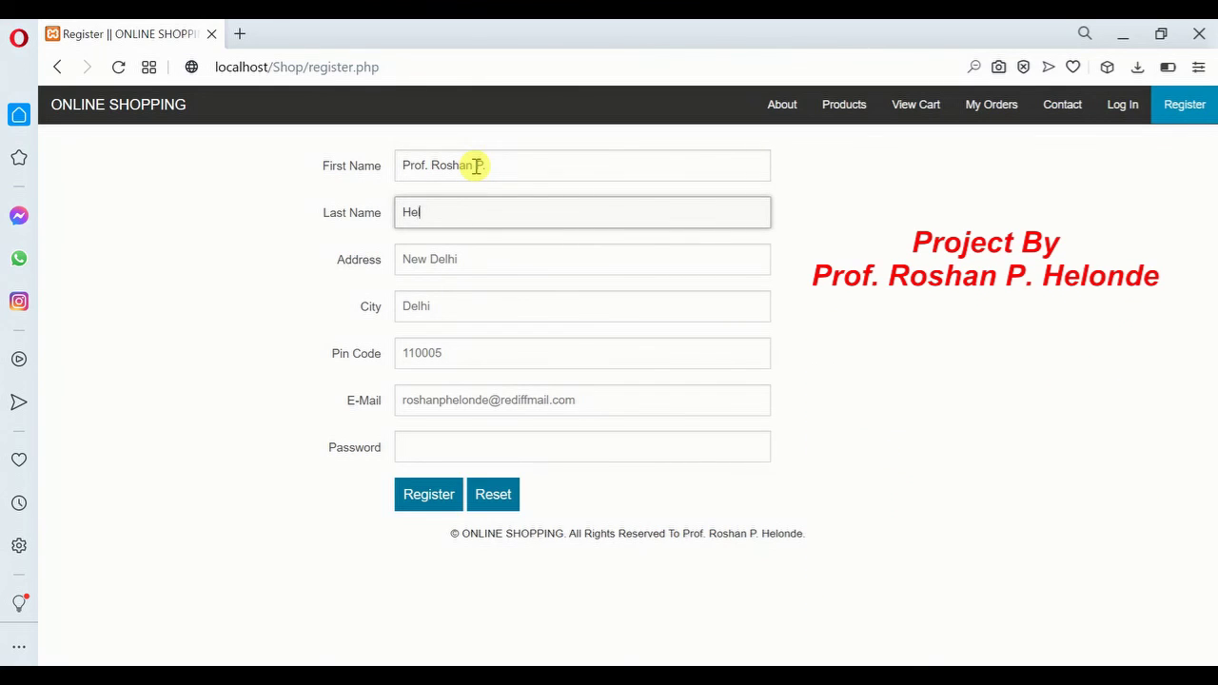
key("Tab")
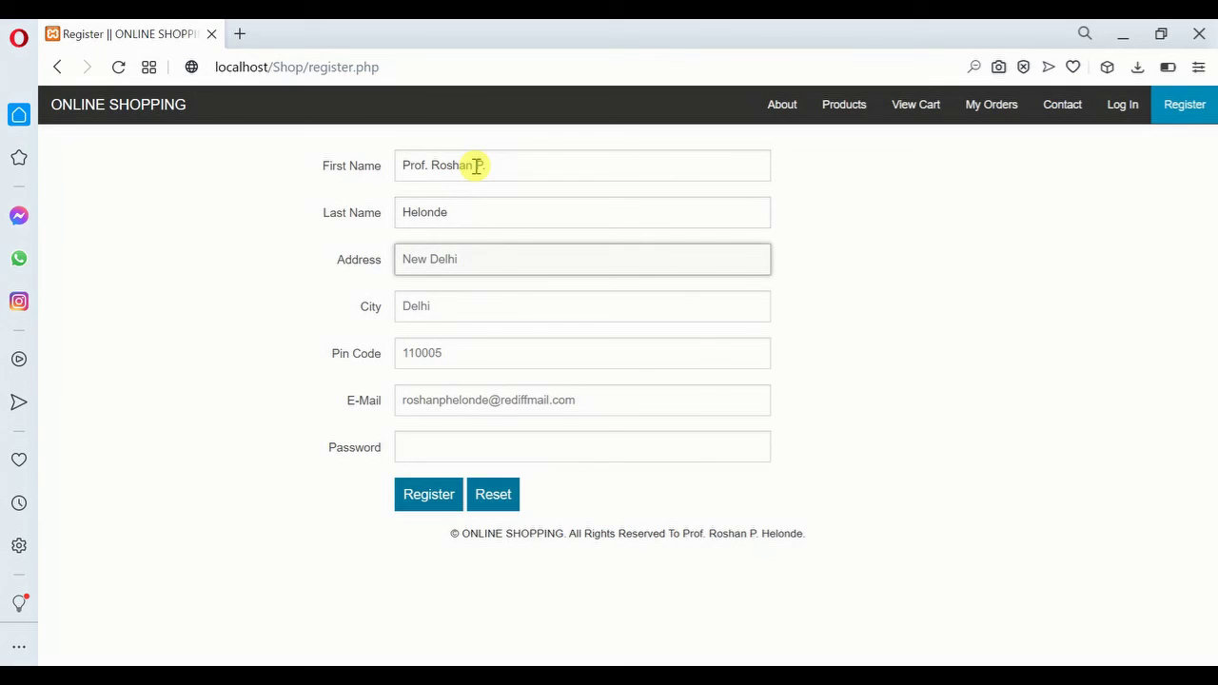
type("New Delhi")
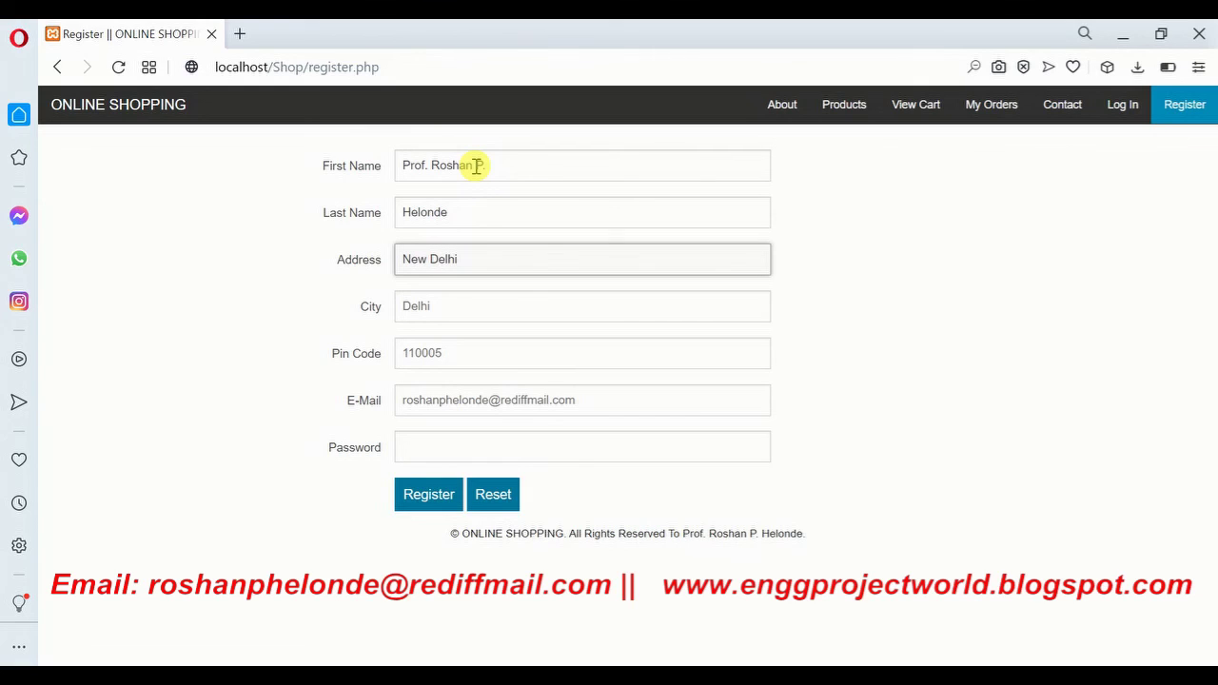
key("Tab")
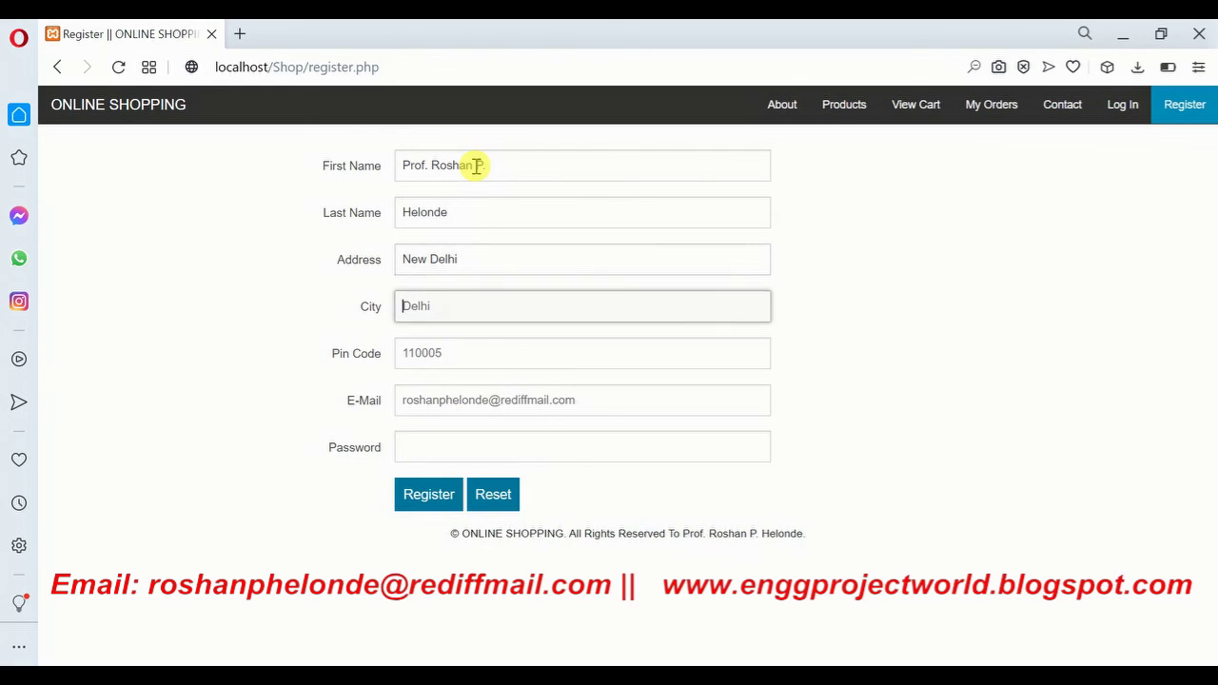
type("Delhi")
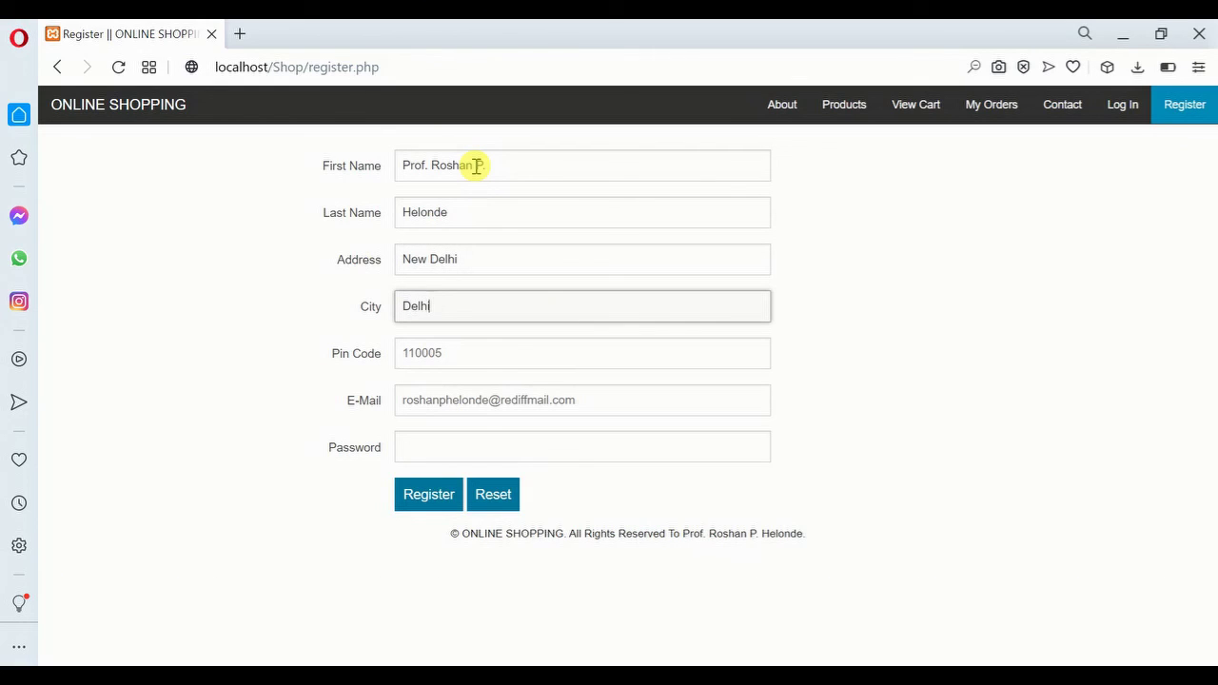
key("Tab")
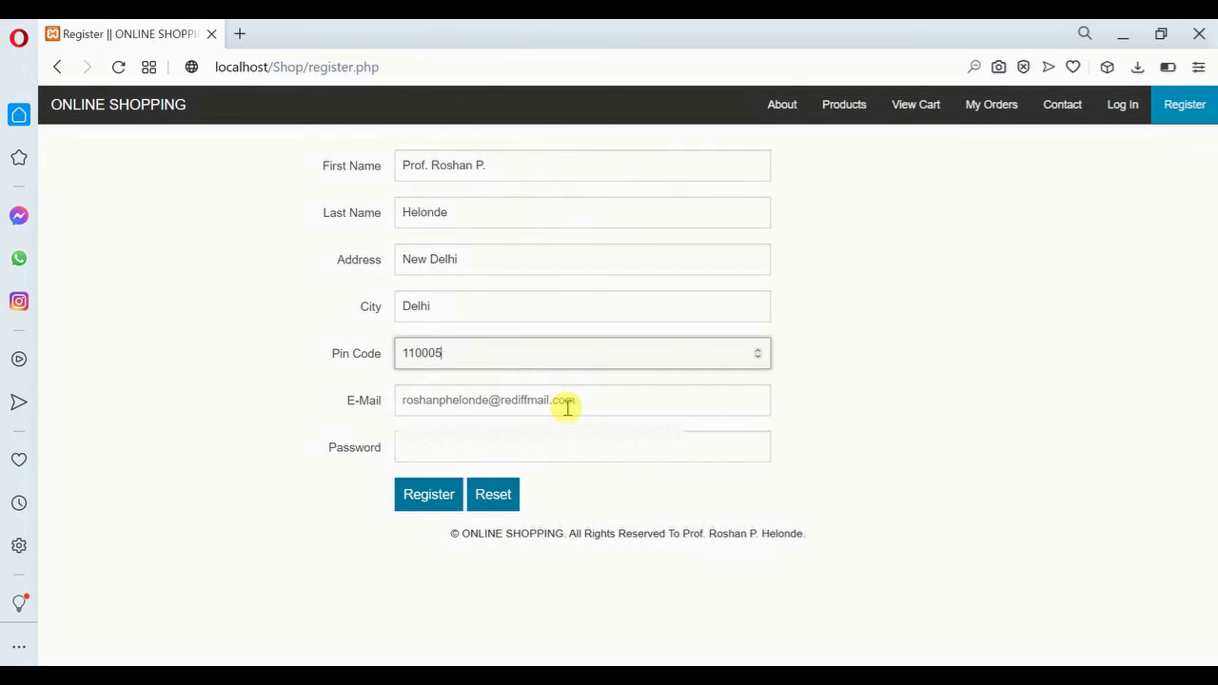
Fill in the e-mail address and password, then register the new account
left_click(535, 400)
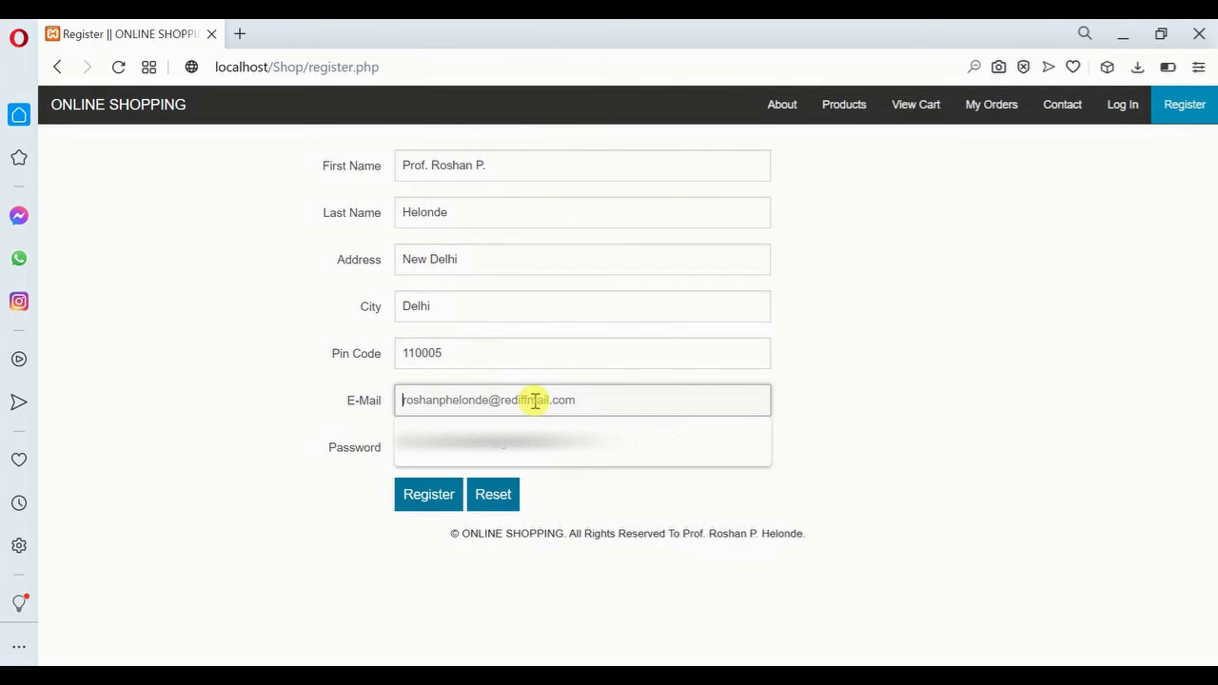
left_click(975, 385)
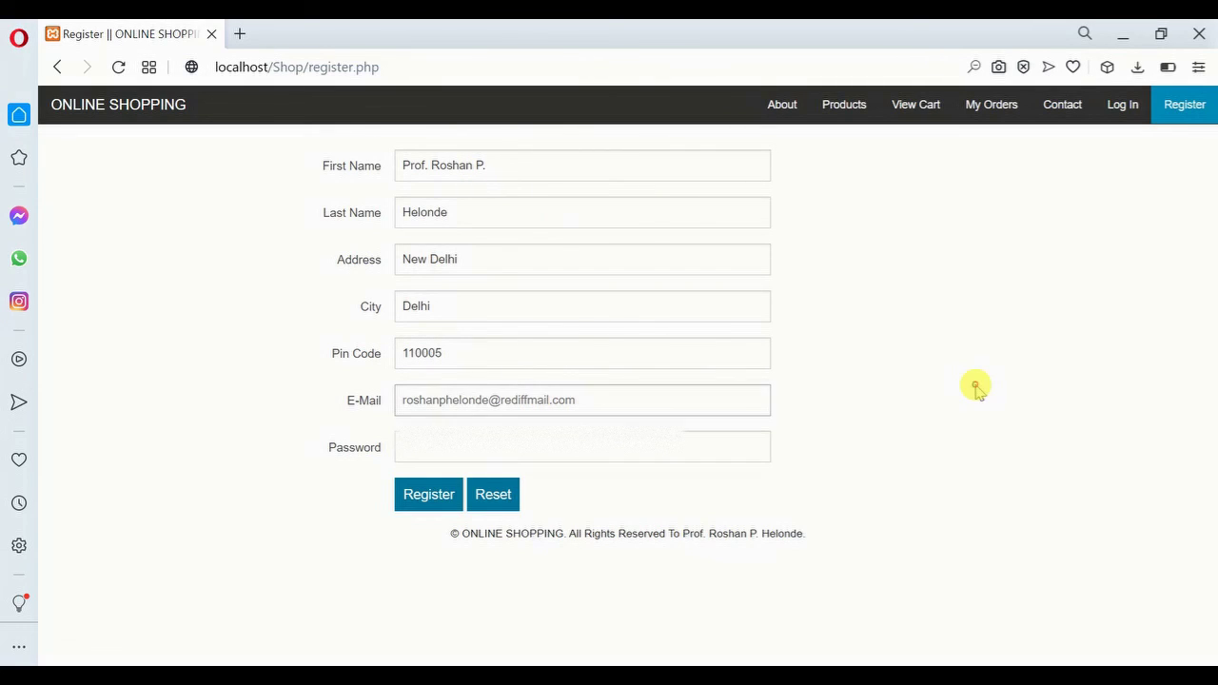
left_click(617, 387)
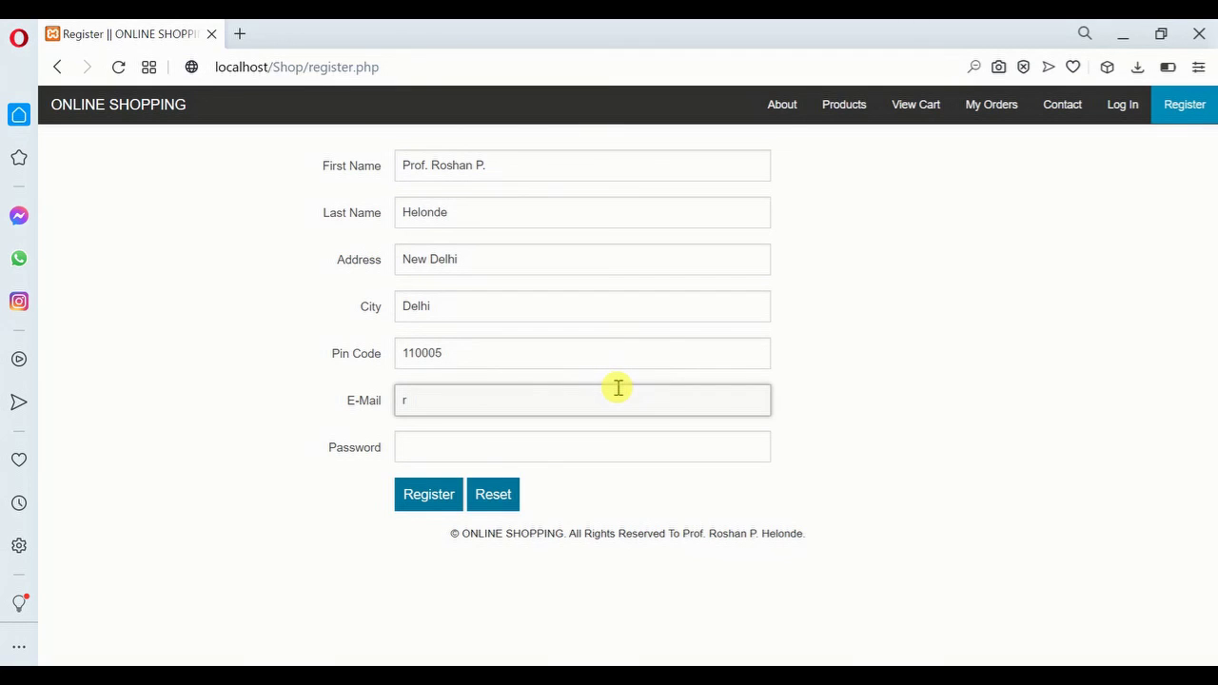
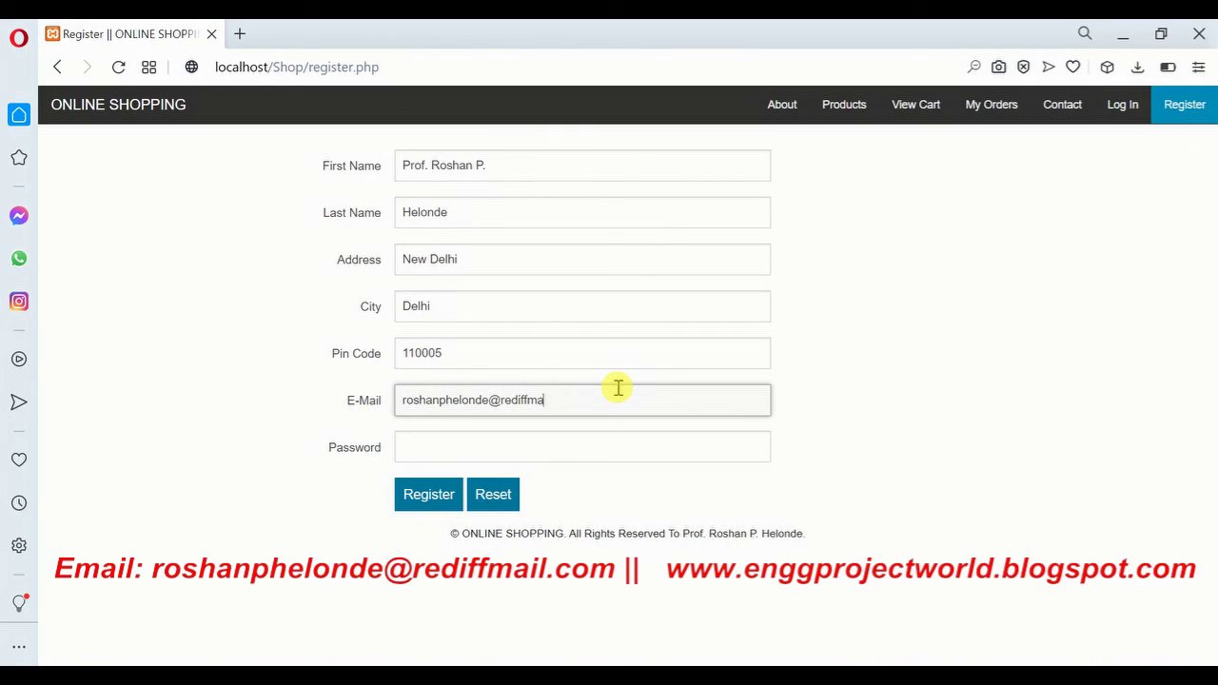
key("Tab")
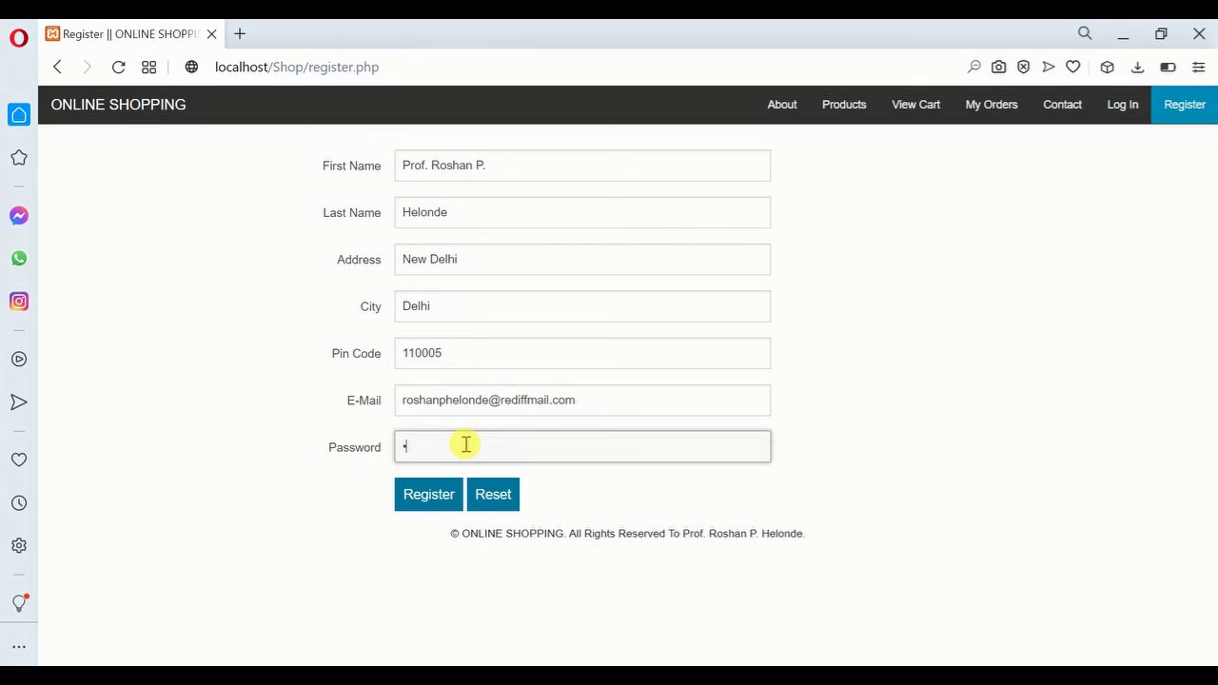
left_click(413, 498)
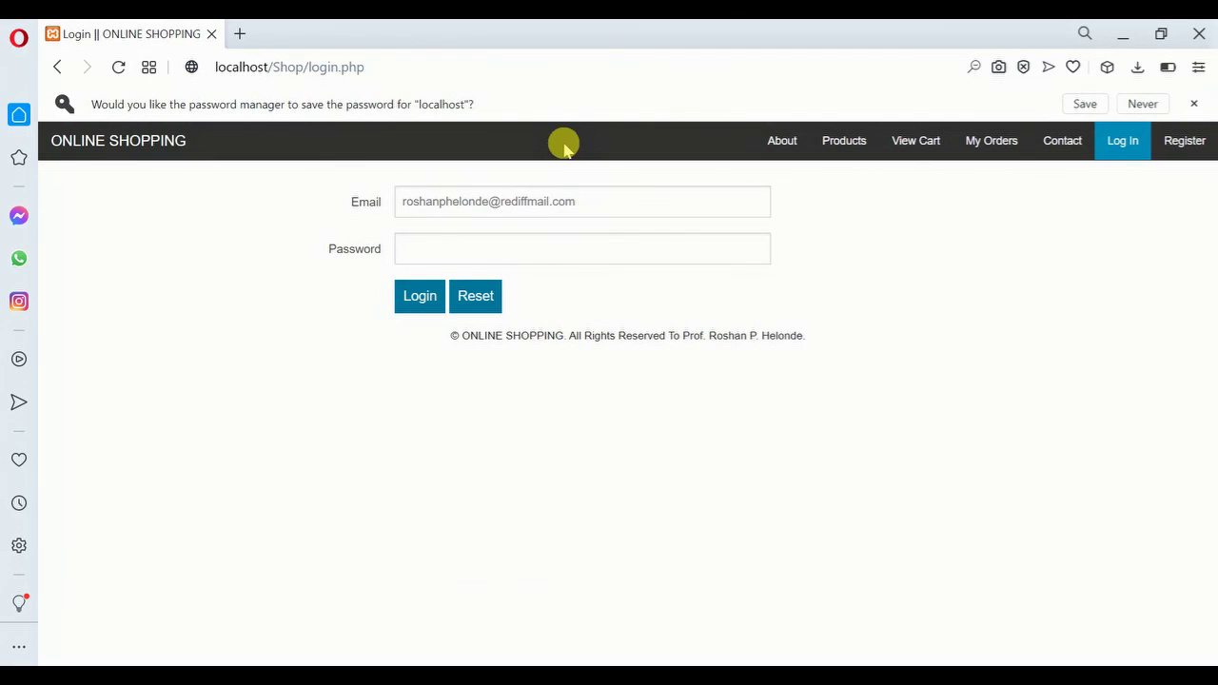
left_click(437, 249)
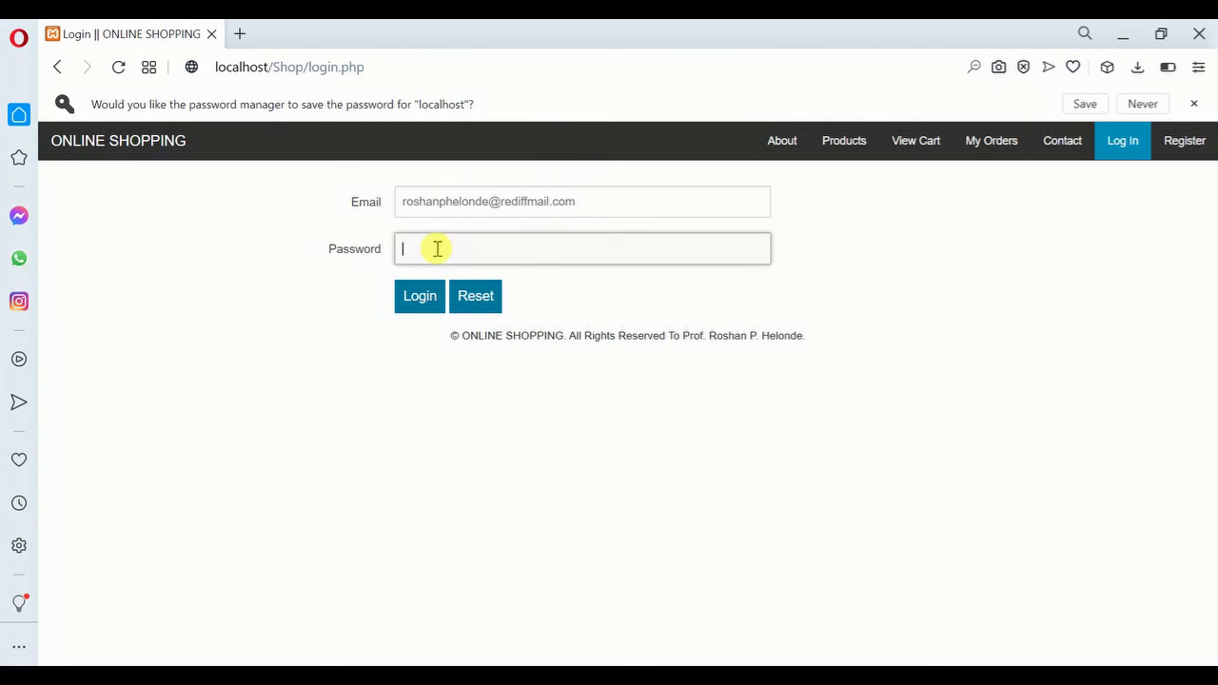
left_click(924, 144)
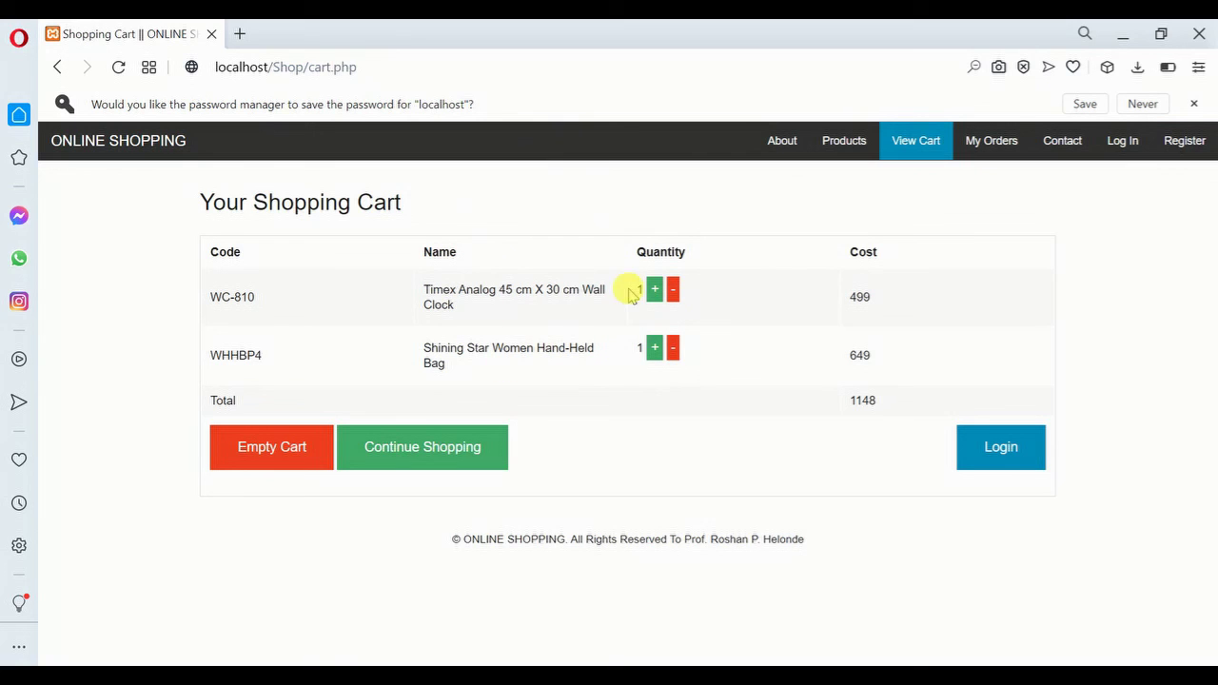
left_click(1195, 104)
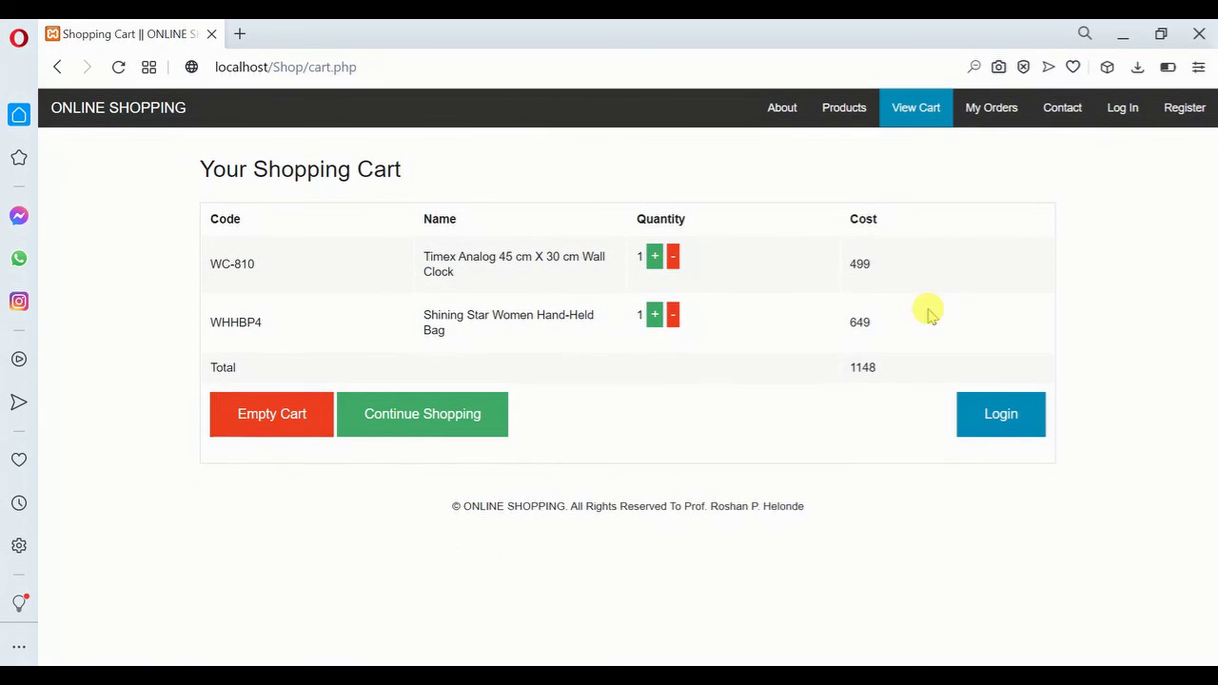
left_click(988, 423)
left_click(434, 169)
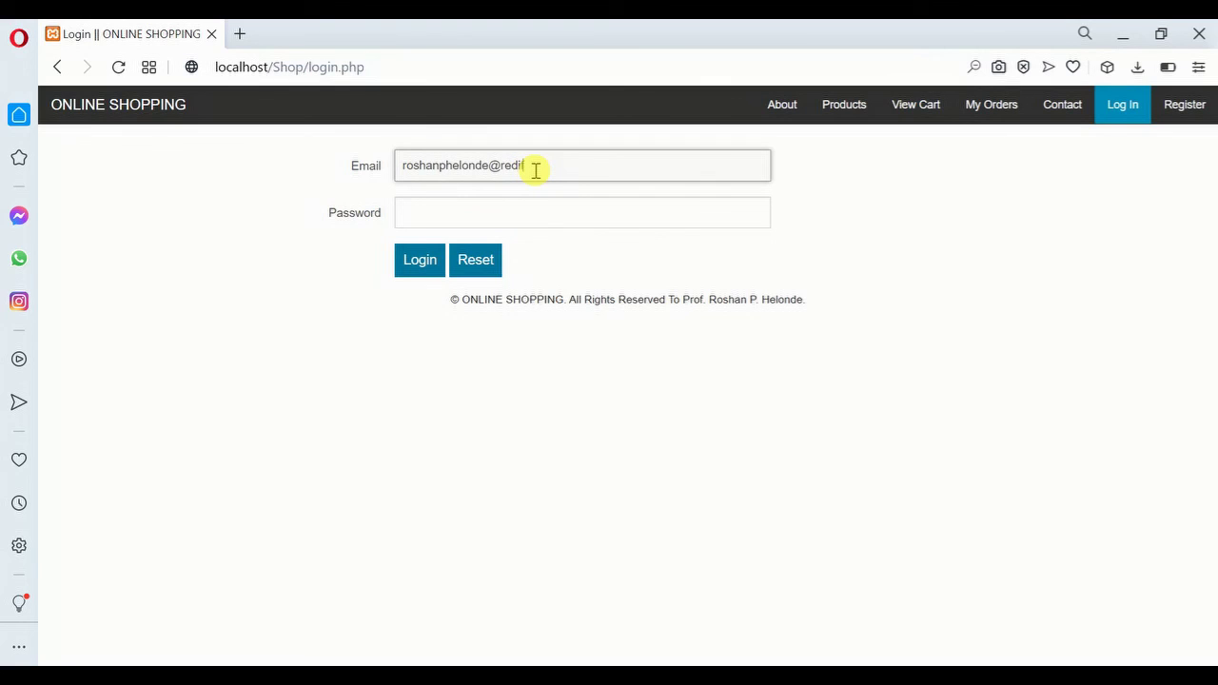
key("Tab")
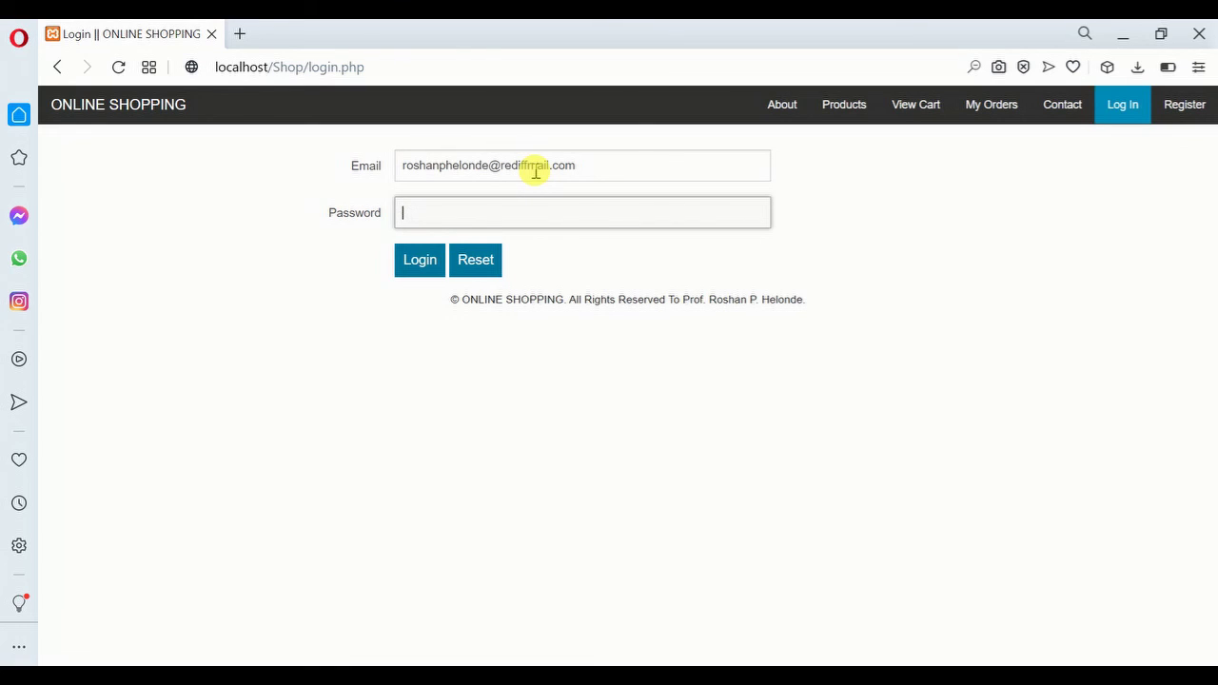
type("12345")
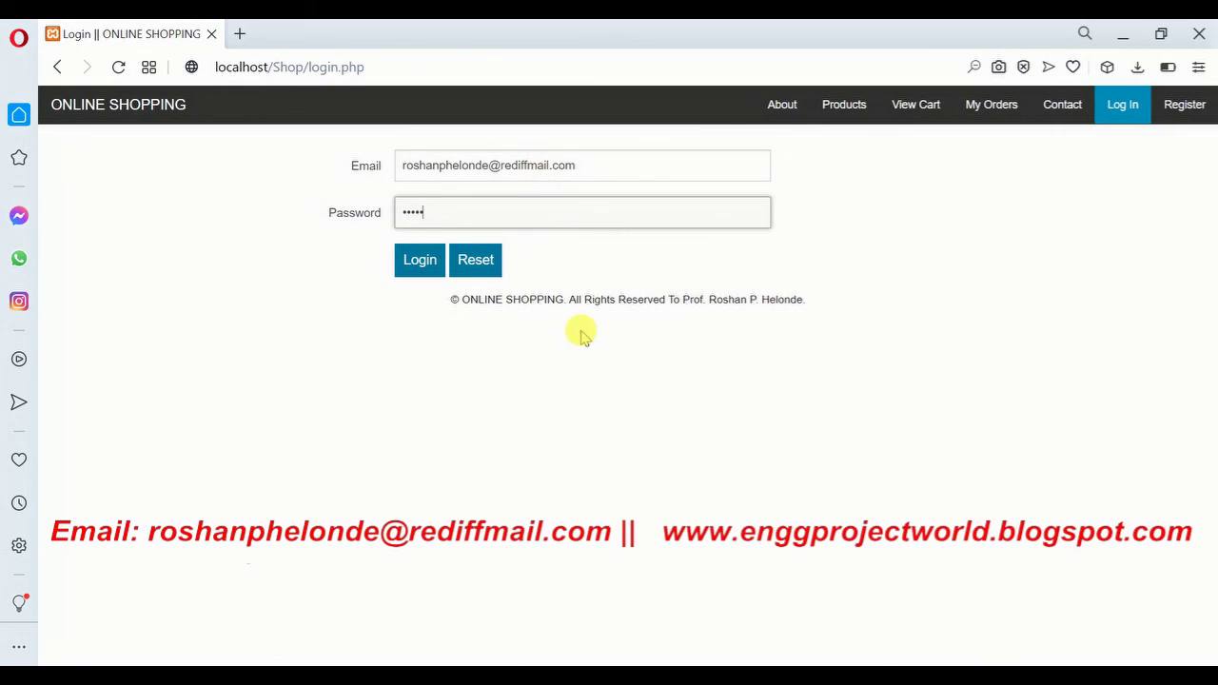
left_click(417, 255)
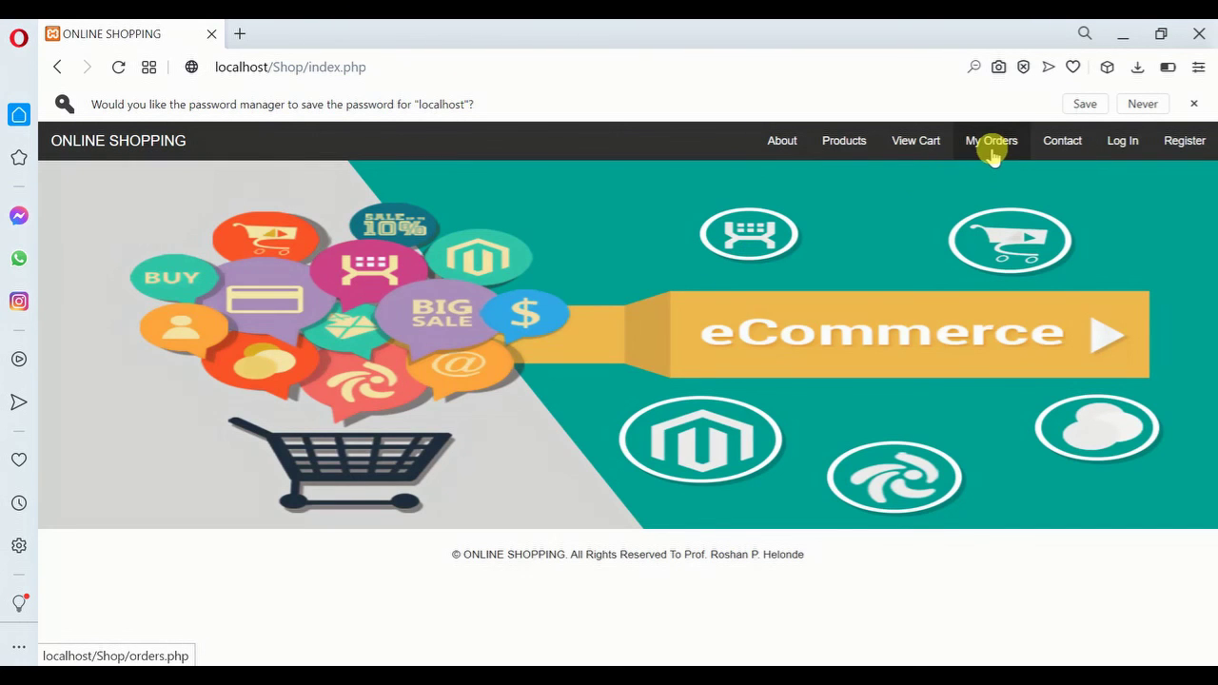
left_click(1123, 148)
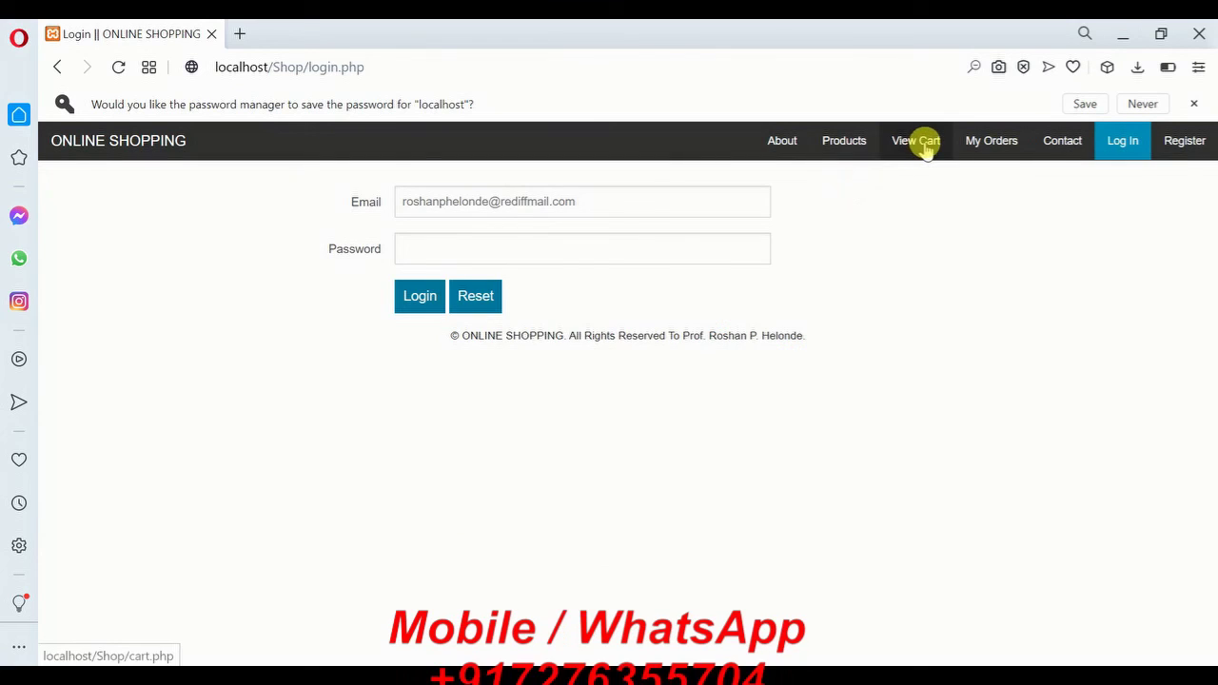
left_click(924, 148)
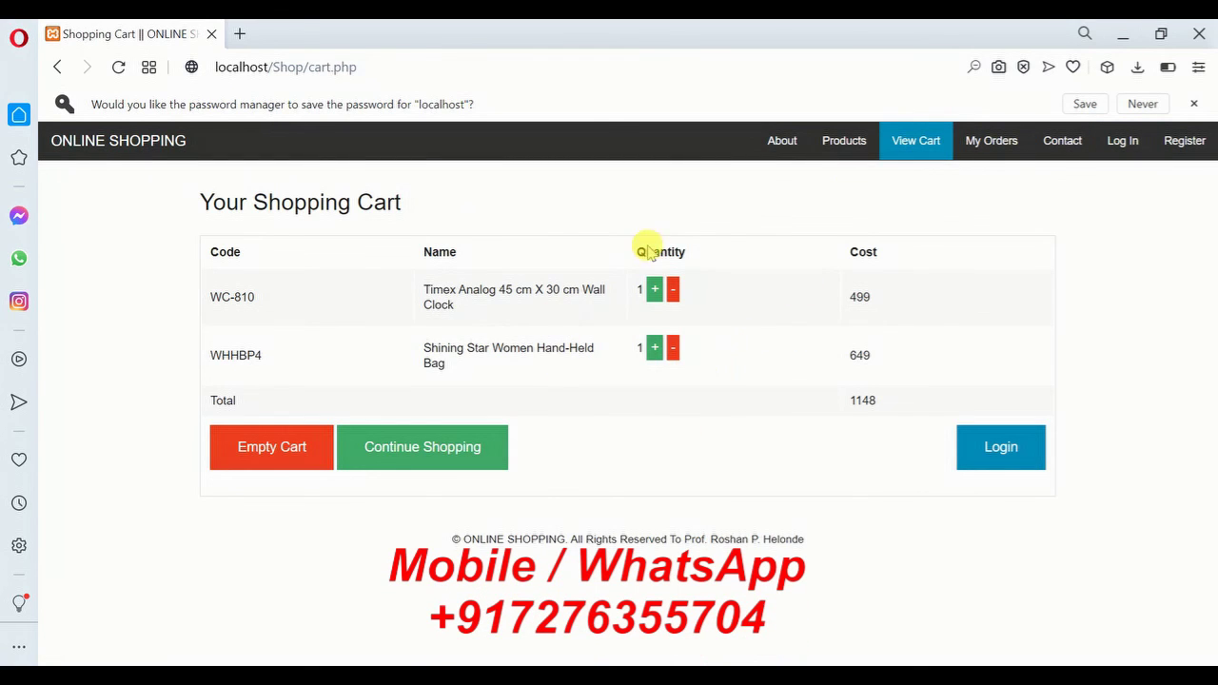
left_click(1123, 143)
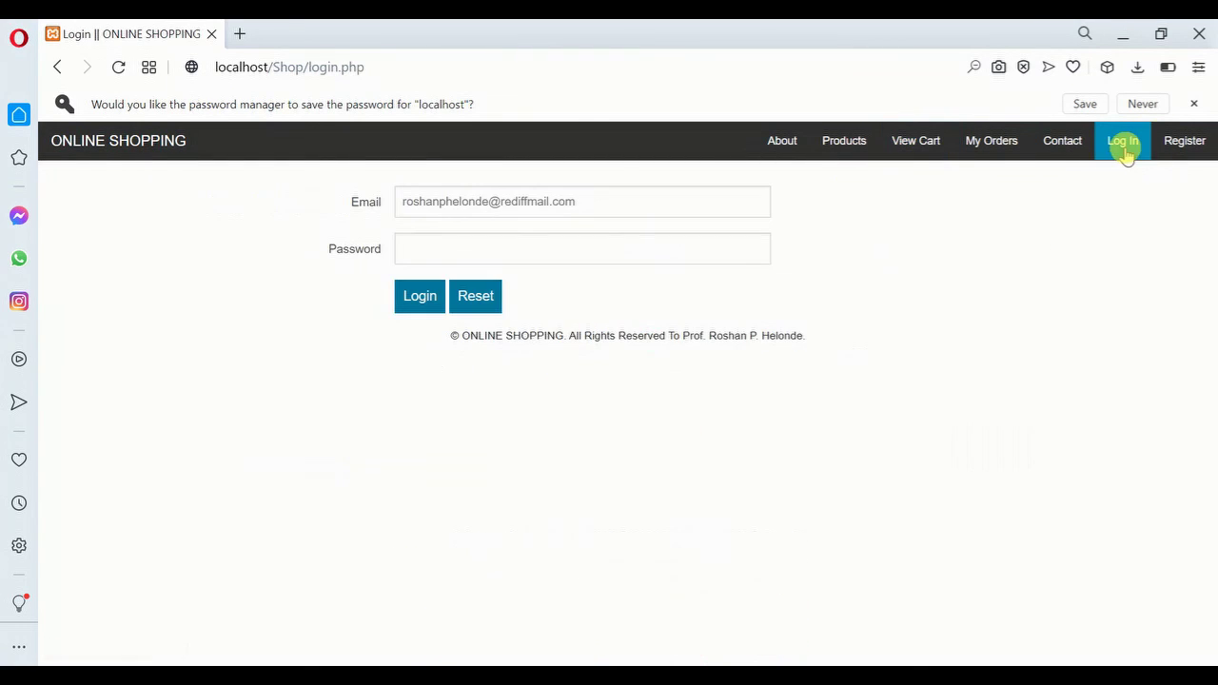
left_click(1195, 104)
Log in with the saved e-mail and the account password, dismissing the save-password prompt
left_click(591, 163)
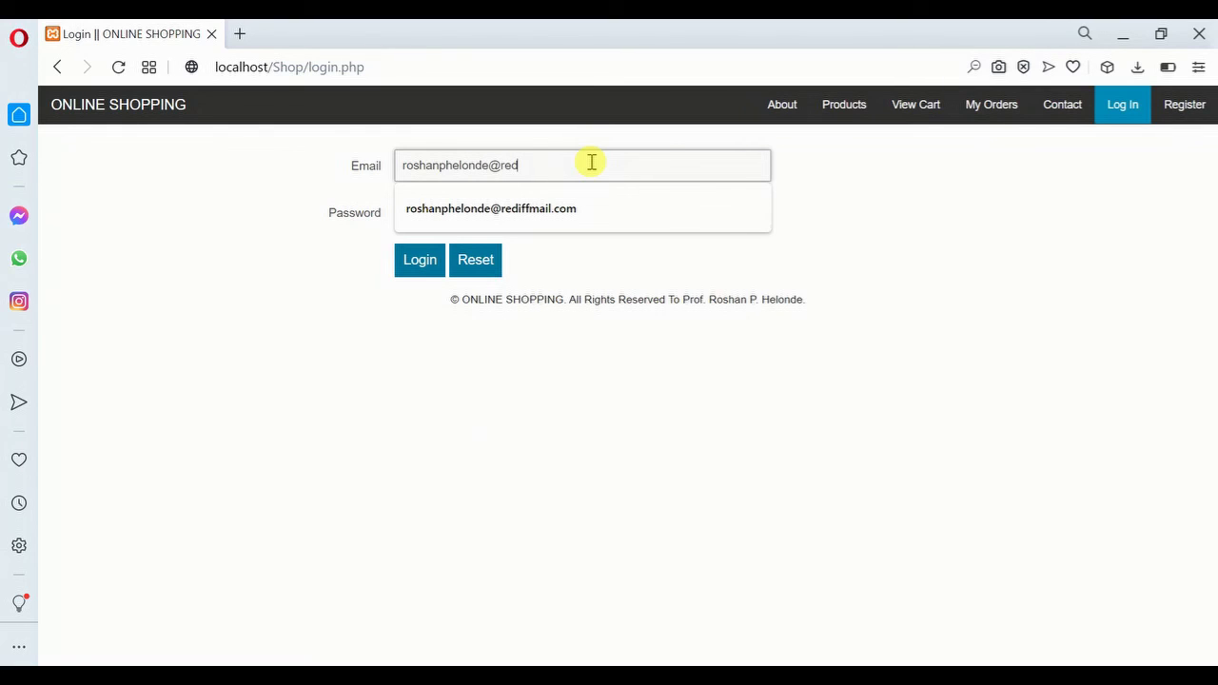
left_click(558, 206)
left_click(469, 203)
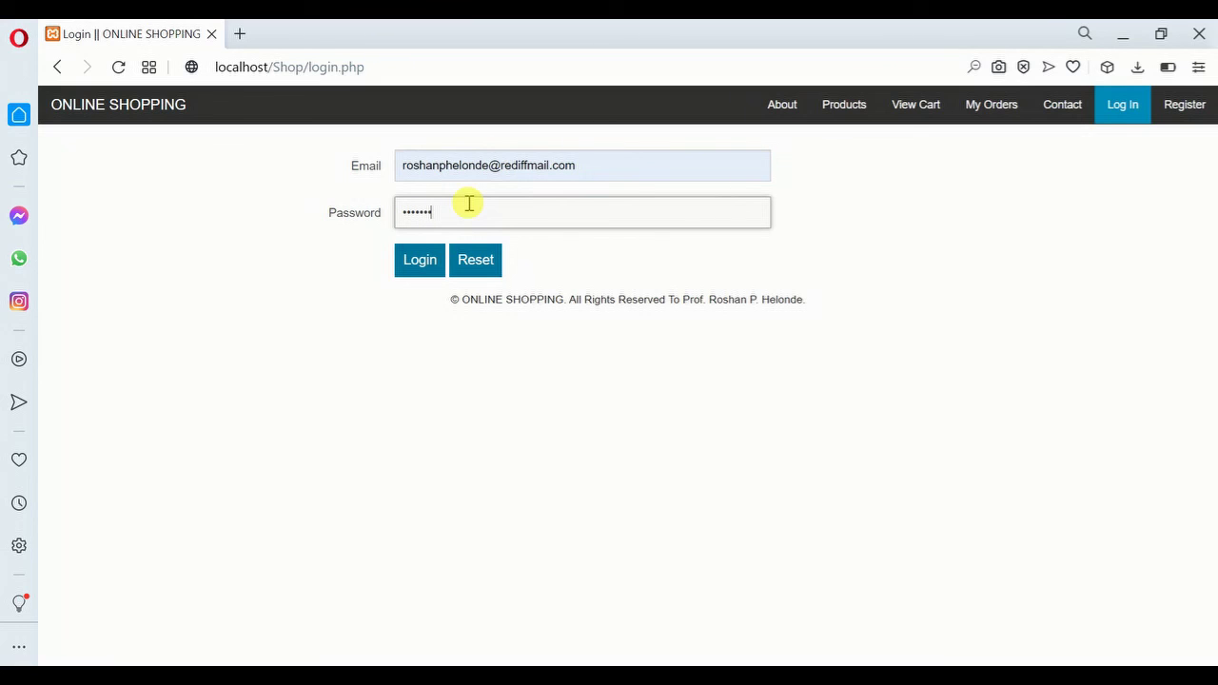
left_click(504, 380)
left_click(412, 270)
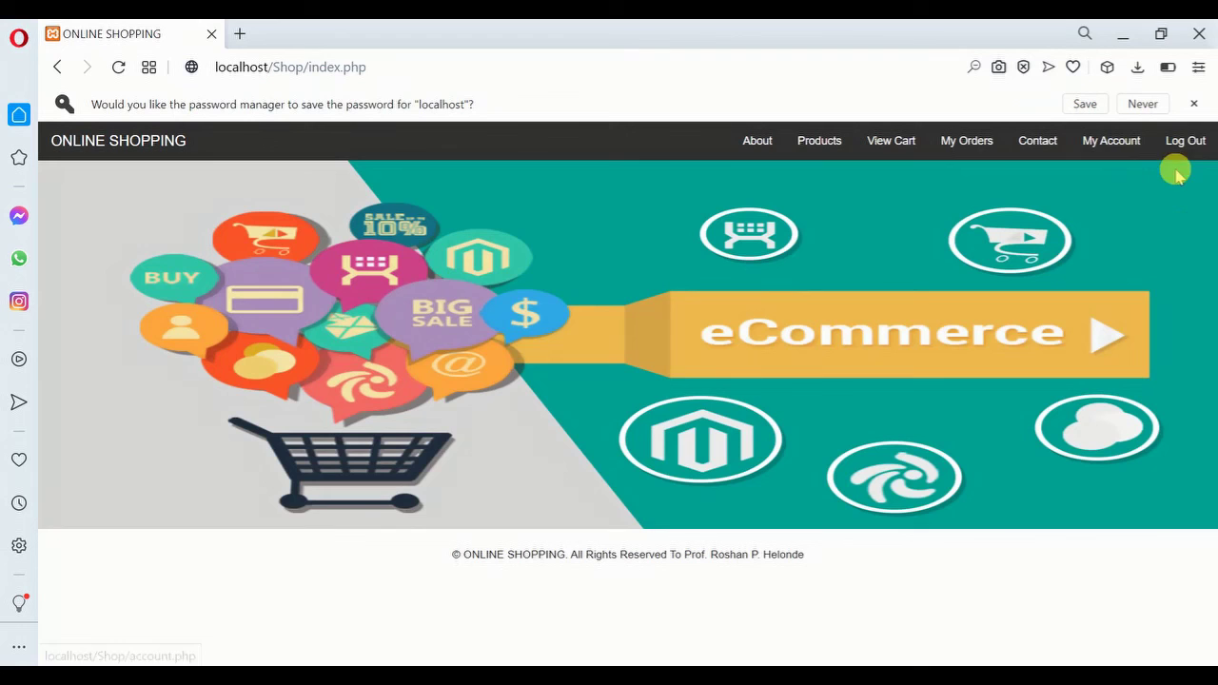
left_click(1193, 103)
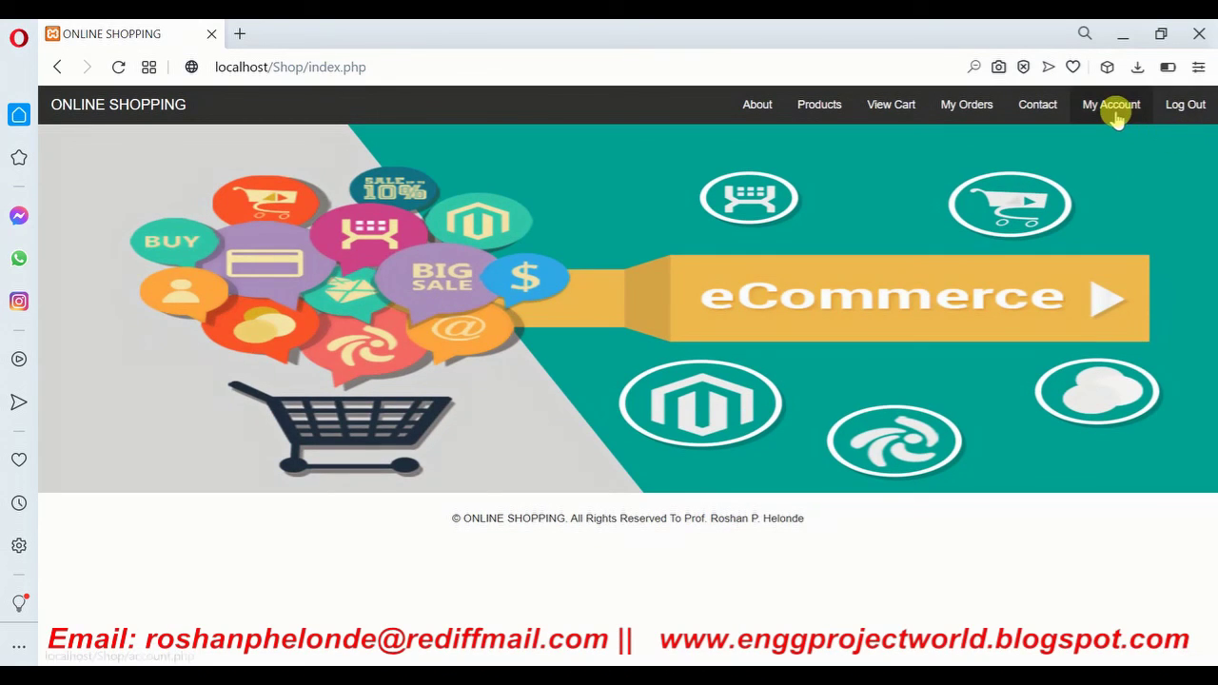
Review the My Account details, then open the cart holding the clock and bag (1148)
left_click(1114, 106)
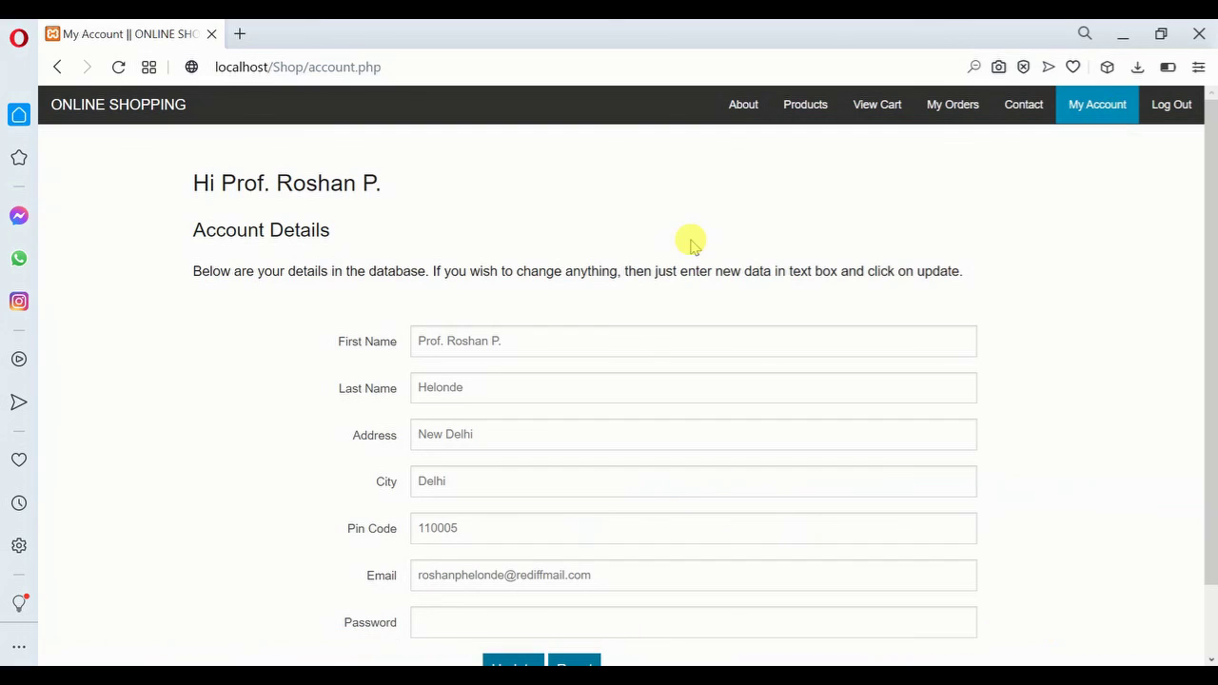
scroll(1211, 448, "down", 1)
left_click_drag(1211, 462, 1214, 218)
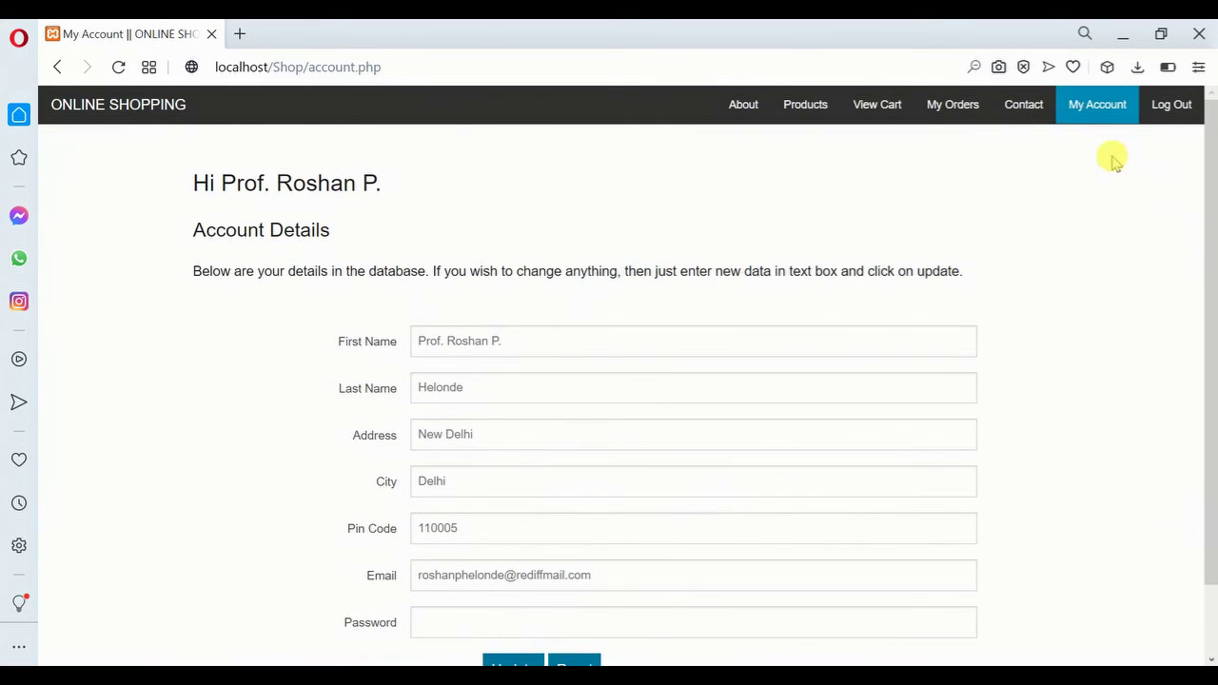
left_click(889, 107)
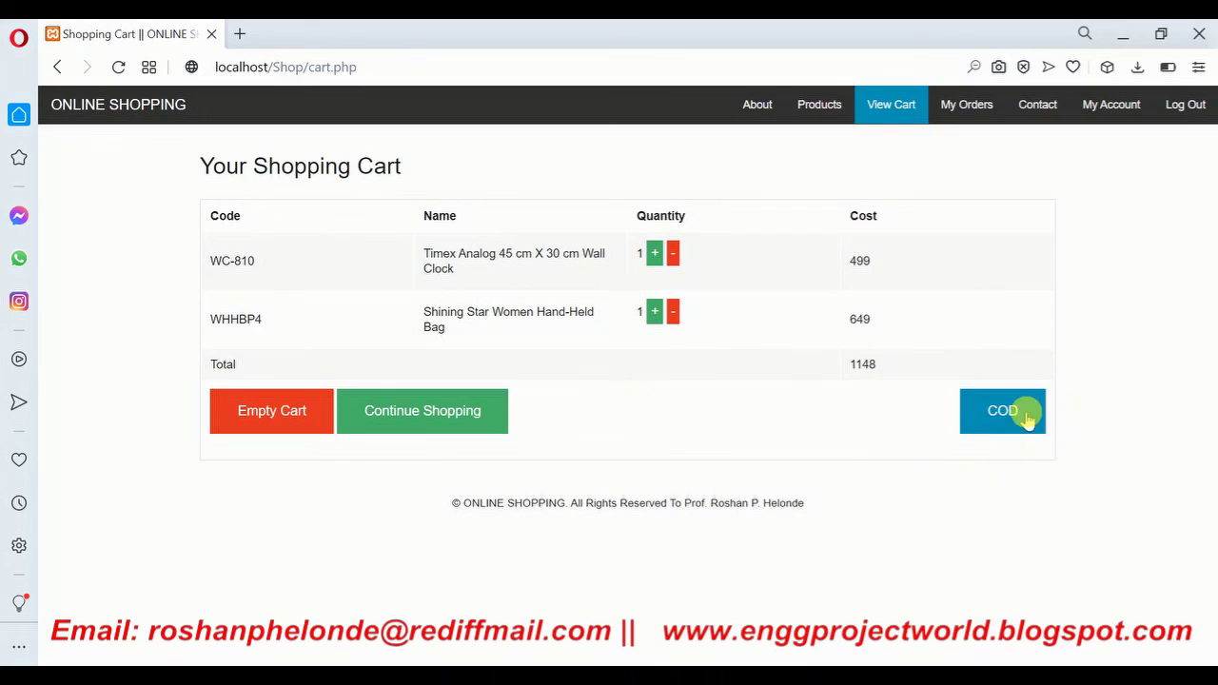
Order the wall clock and hand bag cash on delivery and confirm the cart is empty
left_click(998, 428)
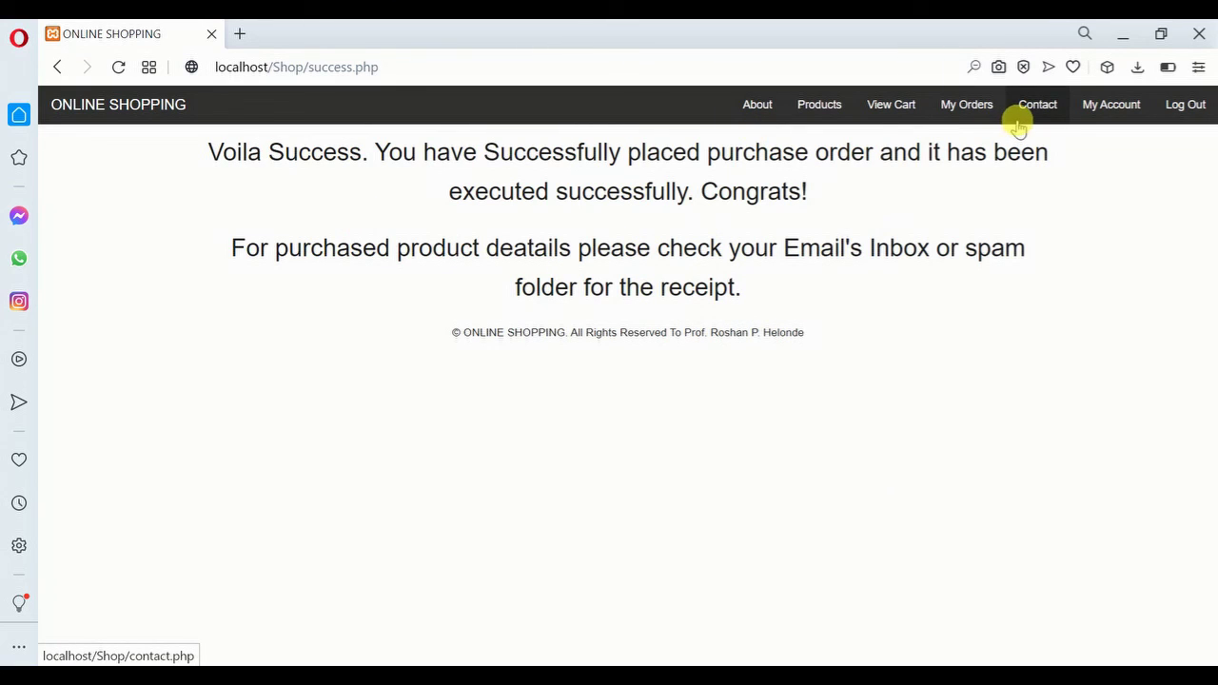
left_click(884, 112)
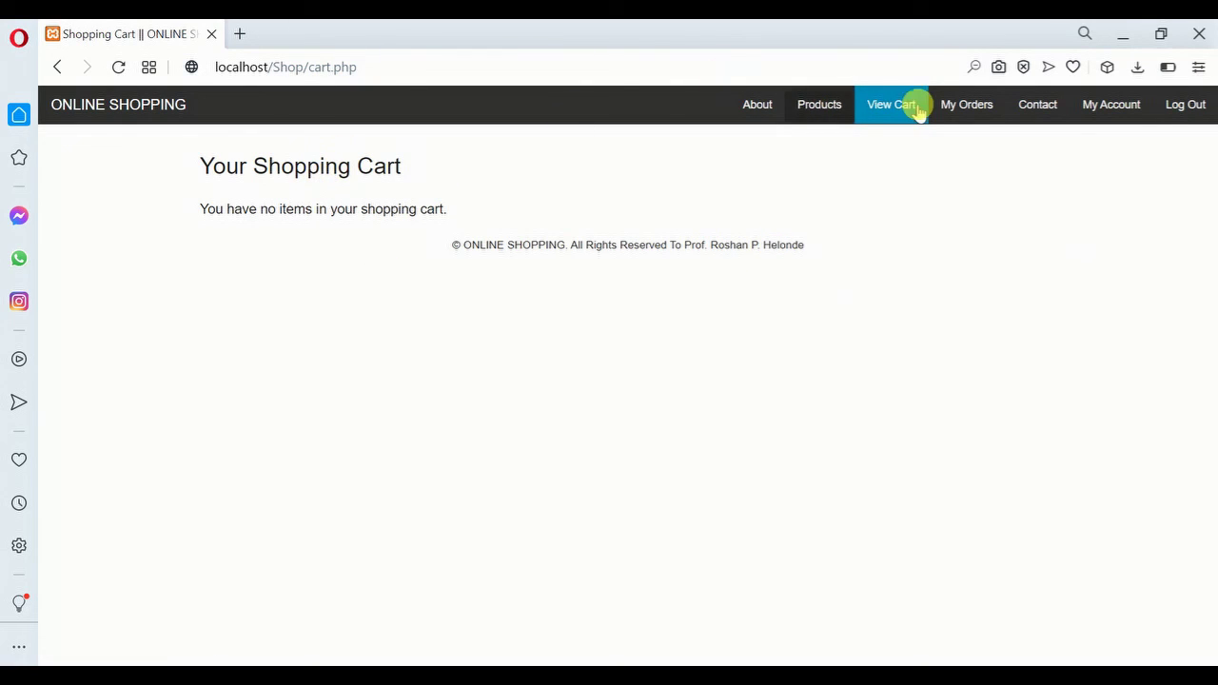
Add the Mi 4A Pro TV (L43M5-AN, 24999) to the cart and order it COD
left_click(821, 104)
scroll(1211, 309, "down", 1)
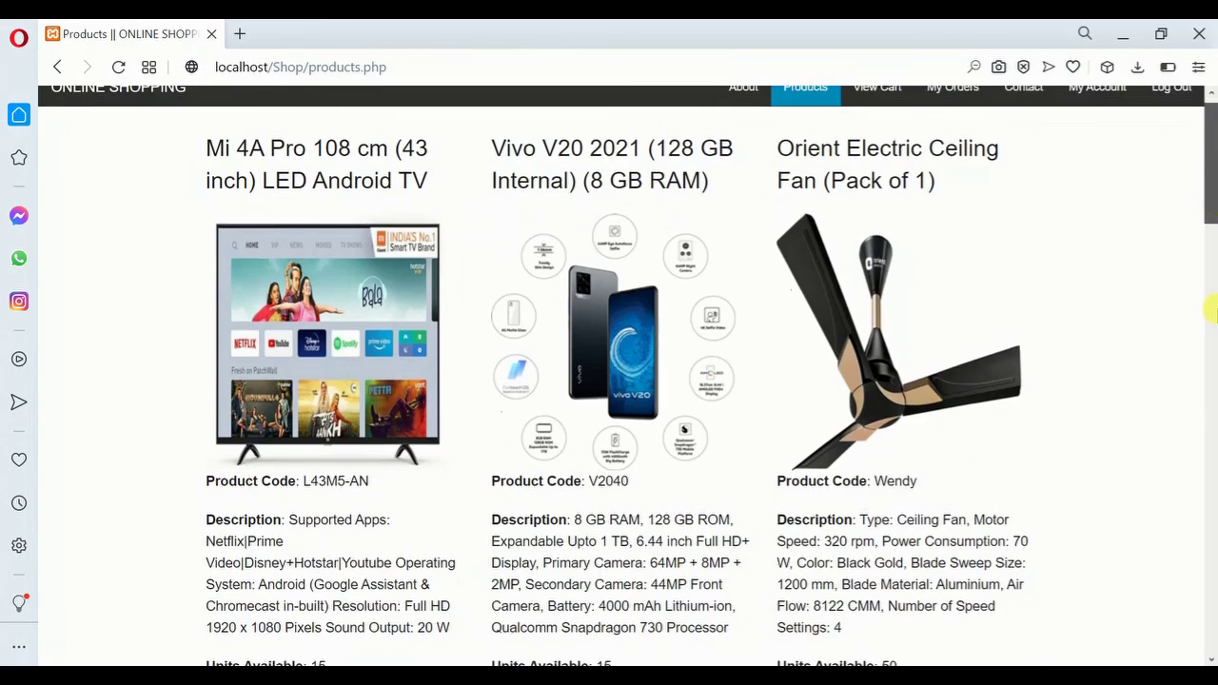
scroll(1211, 309, "down", 15)
scroll(1211, 552, "down", 4)
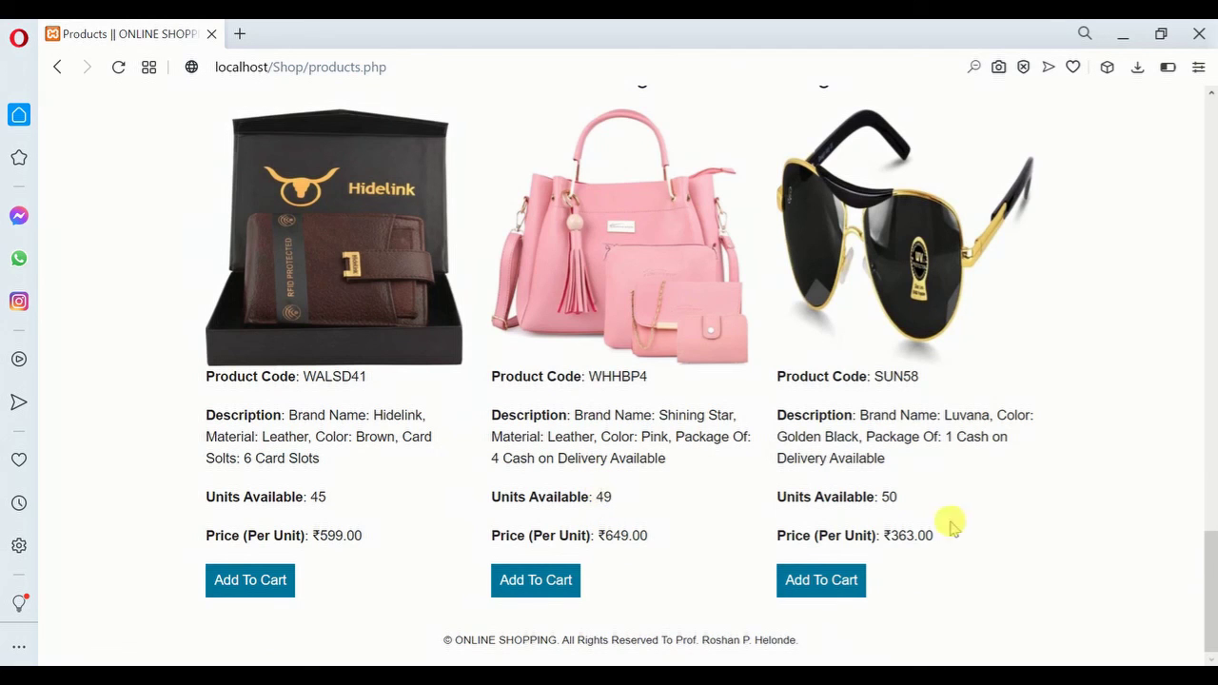
left_click_drag(1211, 566, 1211, 199)
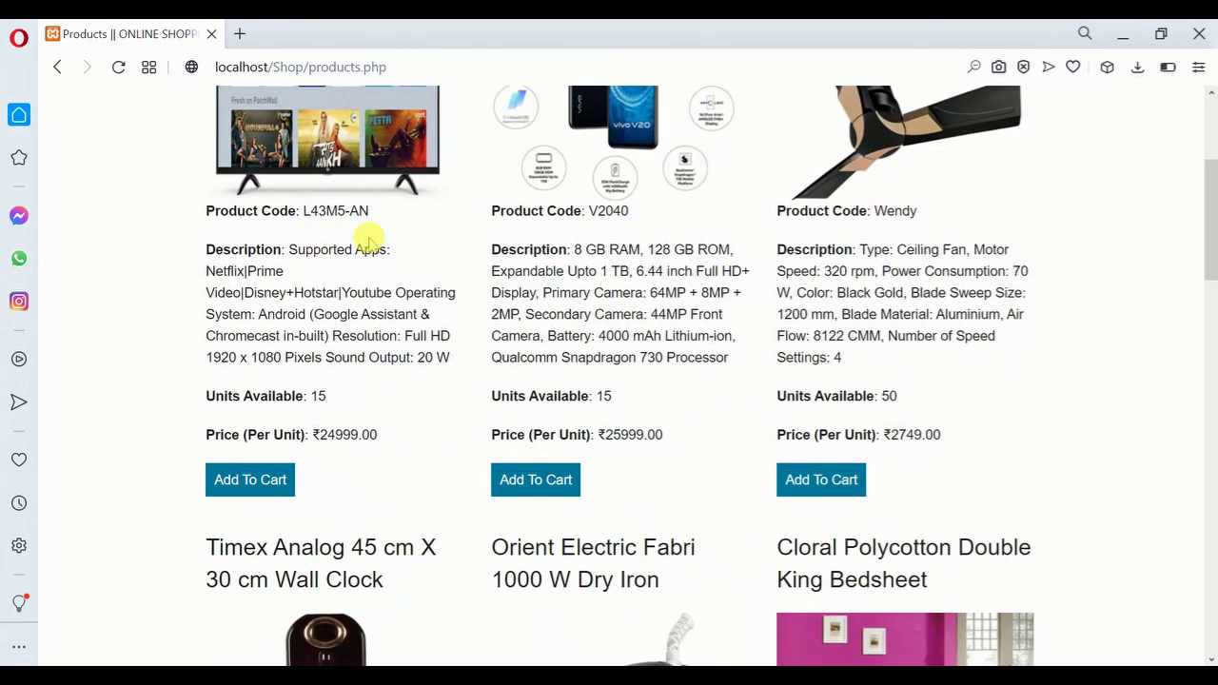
left_click(249, 480)
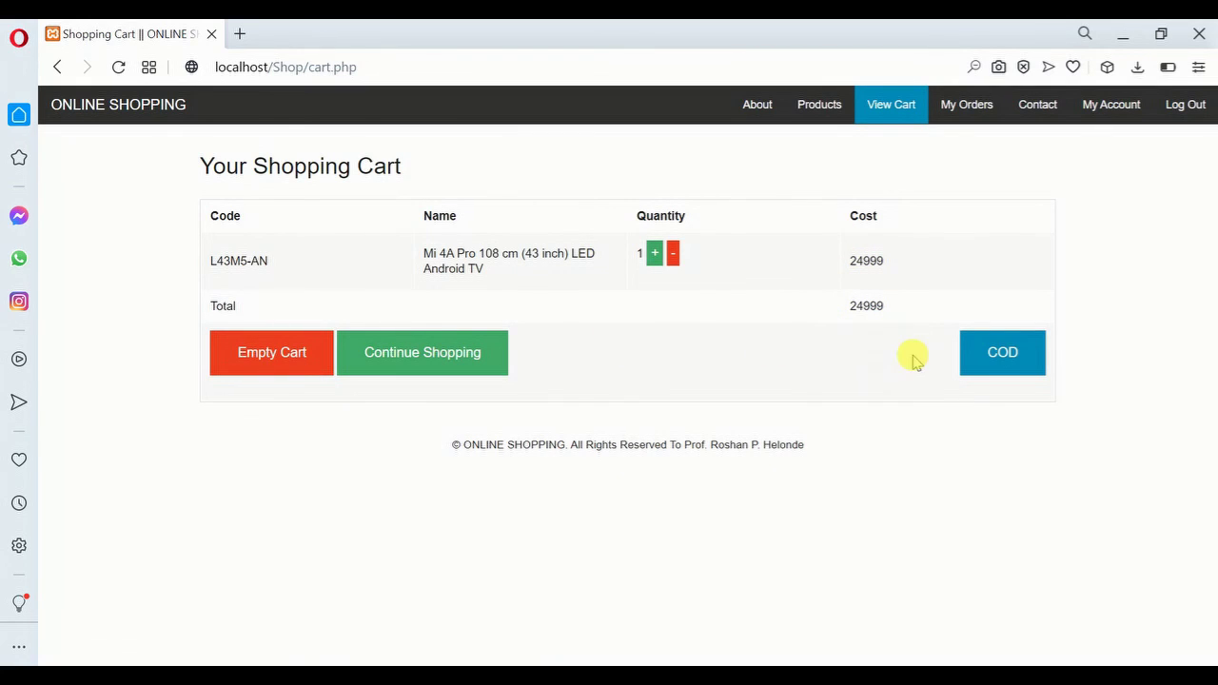
left_click(1007, 354)
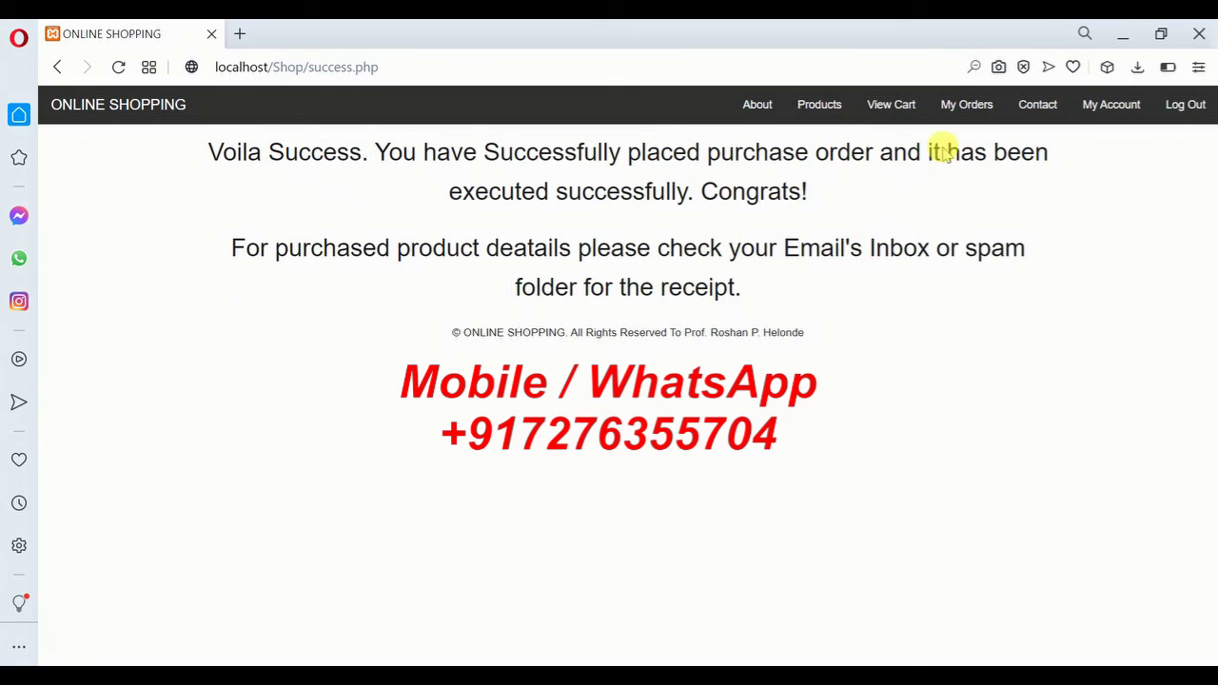
Open My COD Orders and select the purchase dates of orders 15, 14 and 13
left_click(969, 105)
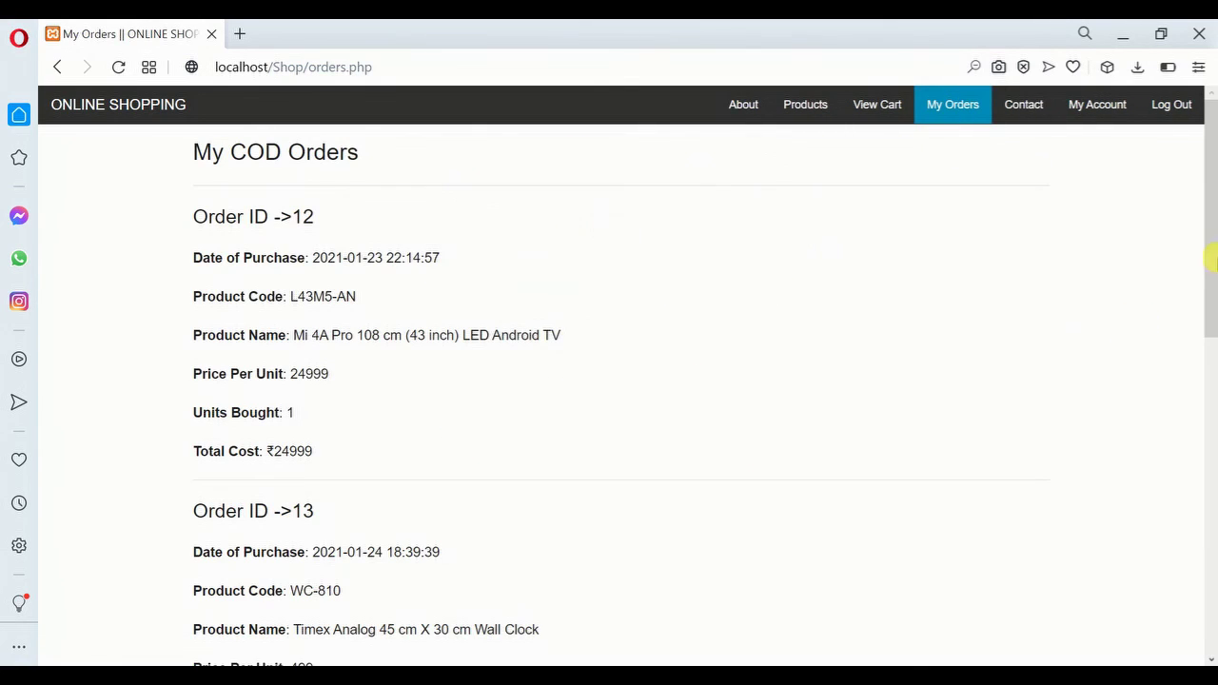
left_click_drag(1210, 209, 1211, 570)
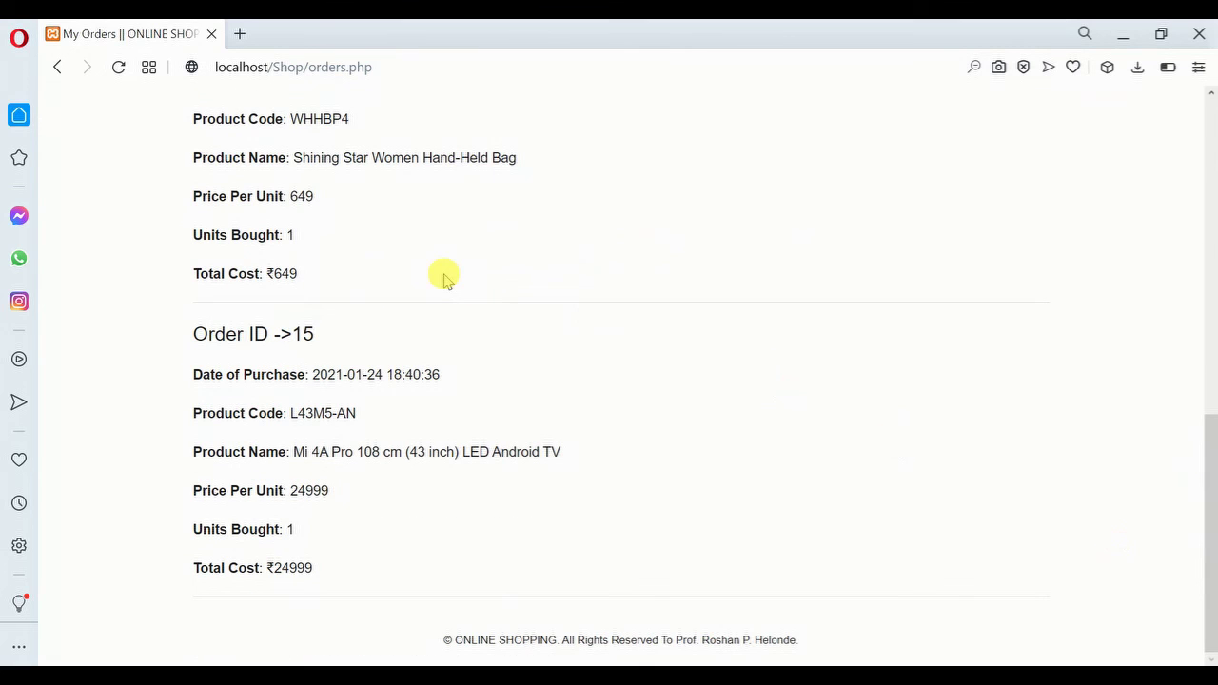
left_click_drag(1213, 514, 1210, 577)
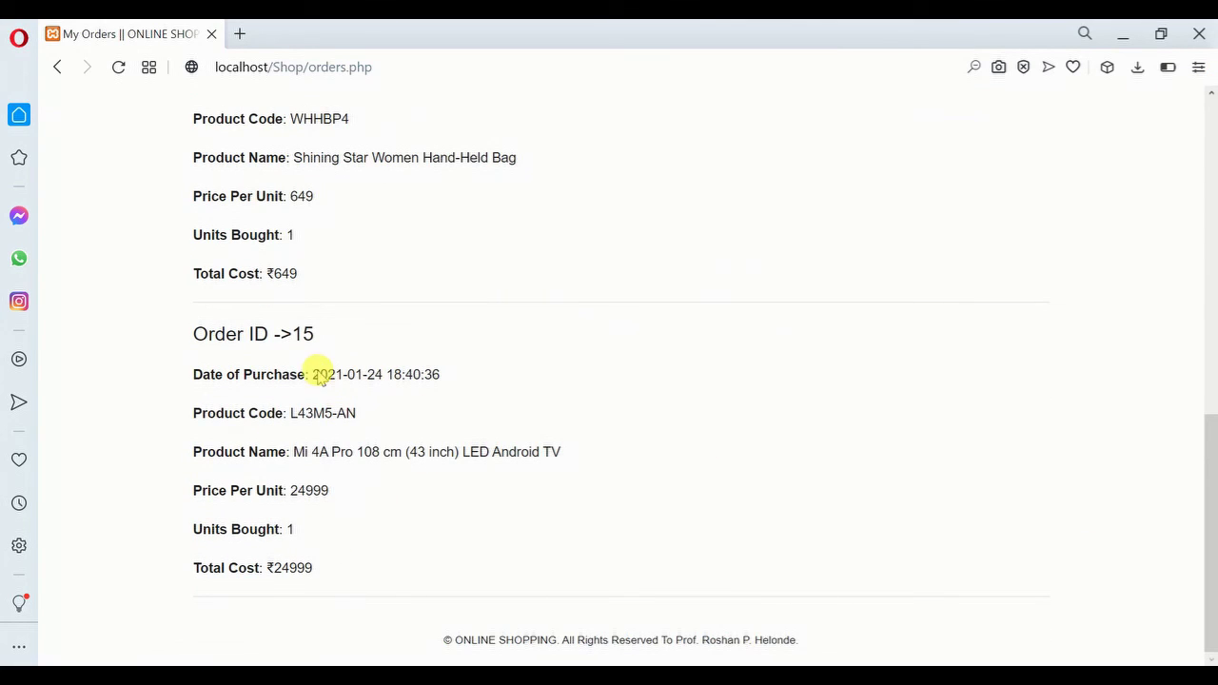
left_click_drag(317, 376, 444, 376)
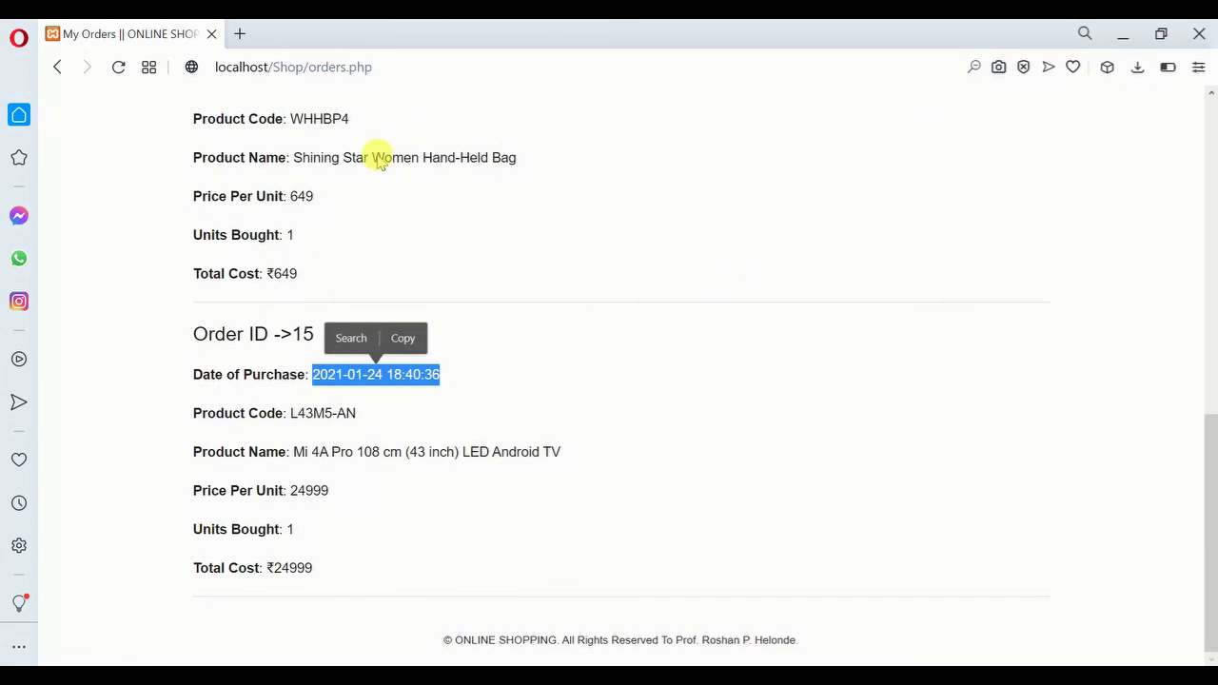
left_click(471, 481)
scroll(1211, 457, "up", 2)
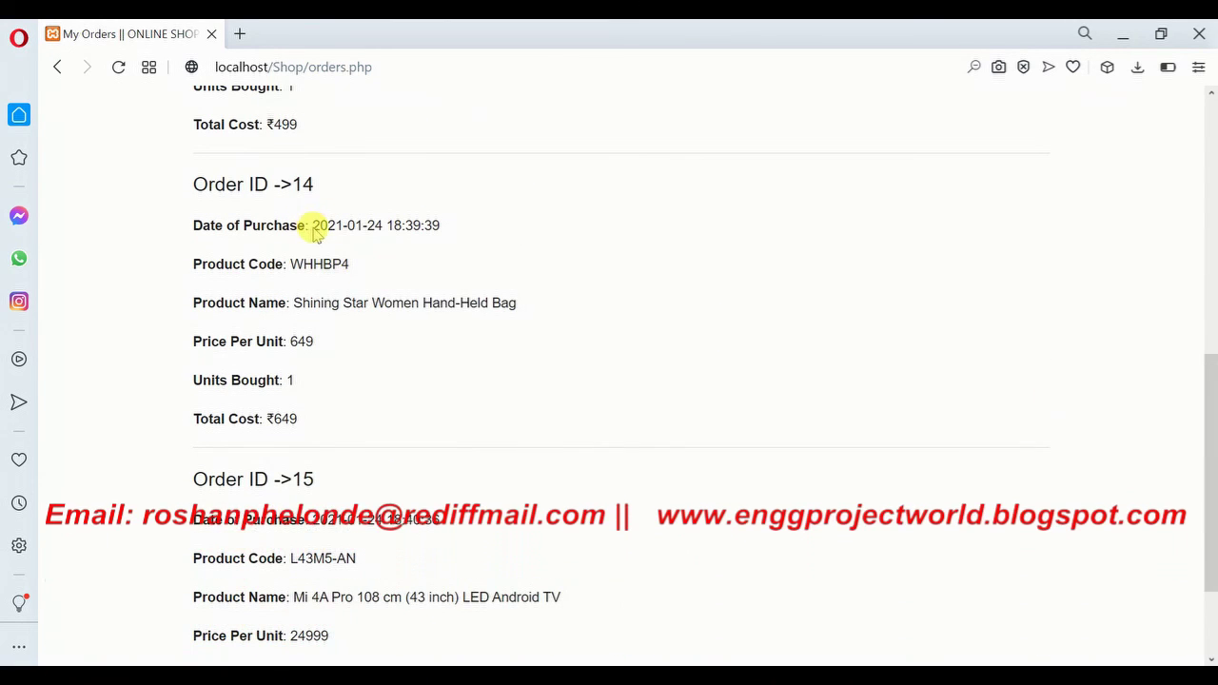
left_click_drag(311, 227, 450, 229)
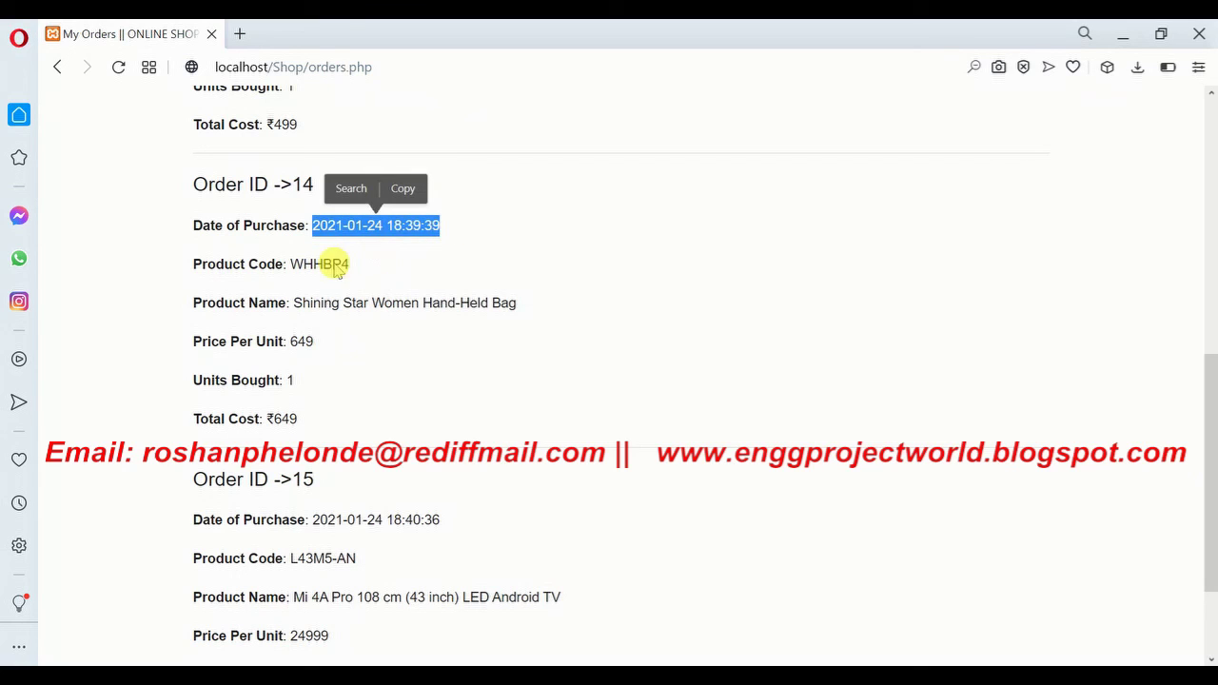
left_click(876, 457)
left_click_drag(1211, 467, 1210, 358)
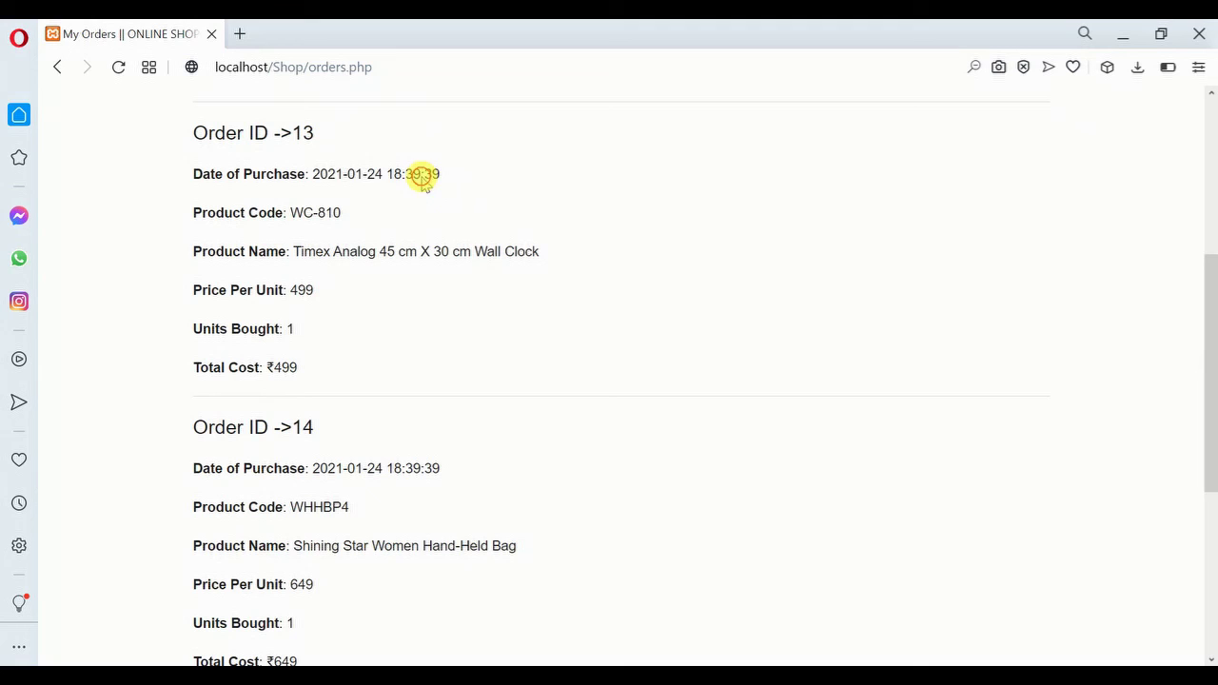
left_click_drag(440, 175, 315, 178)
left_click(485, 326)
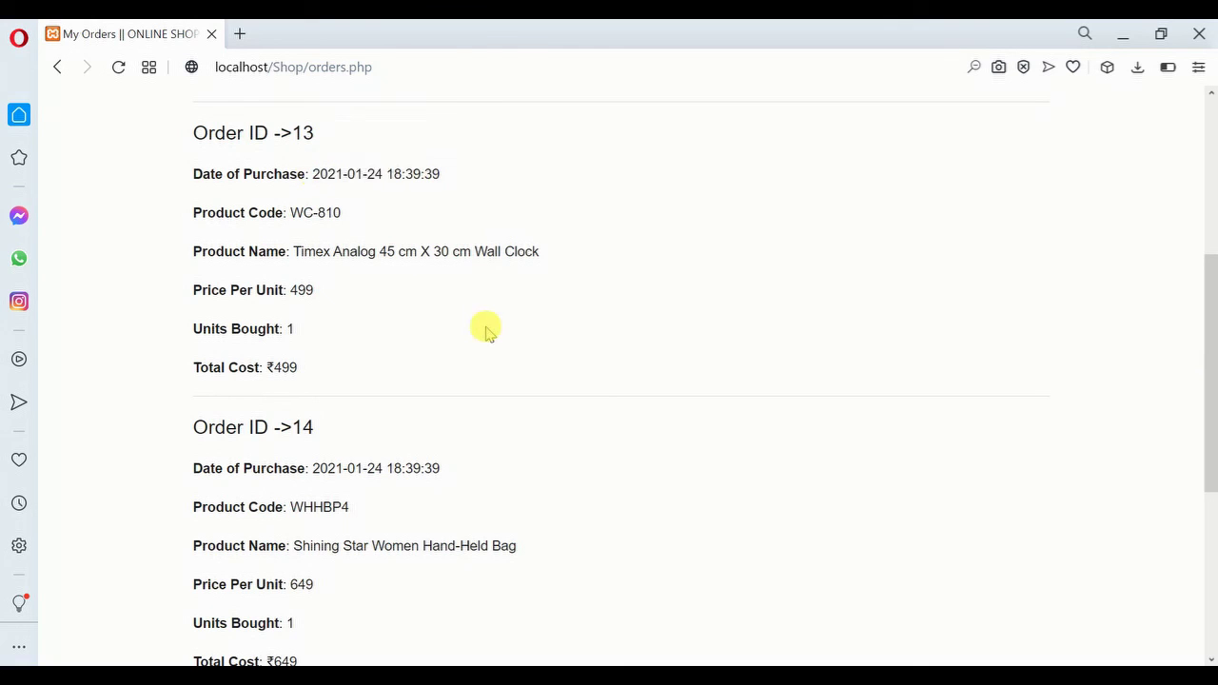
left_click_drag(1211, 350, 1210, 181)
Visit the home, Products and Contact Us pages, then log out of the account
left_click(143, 105)
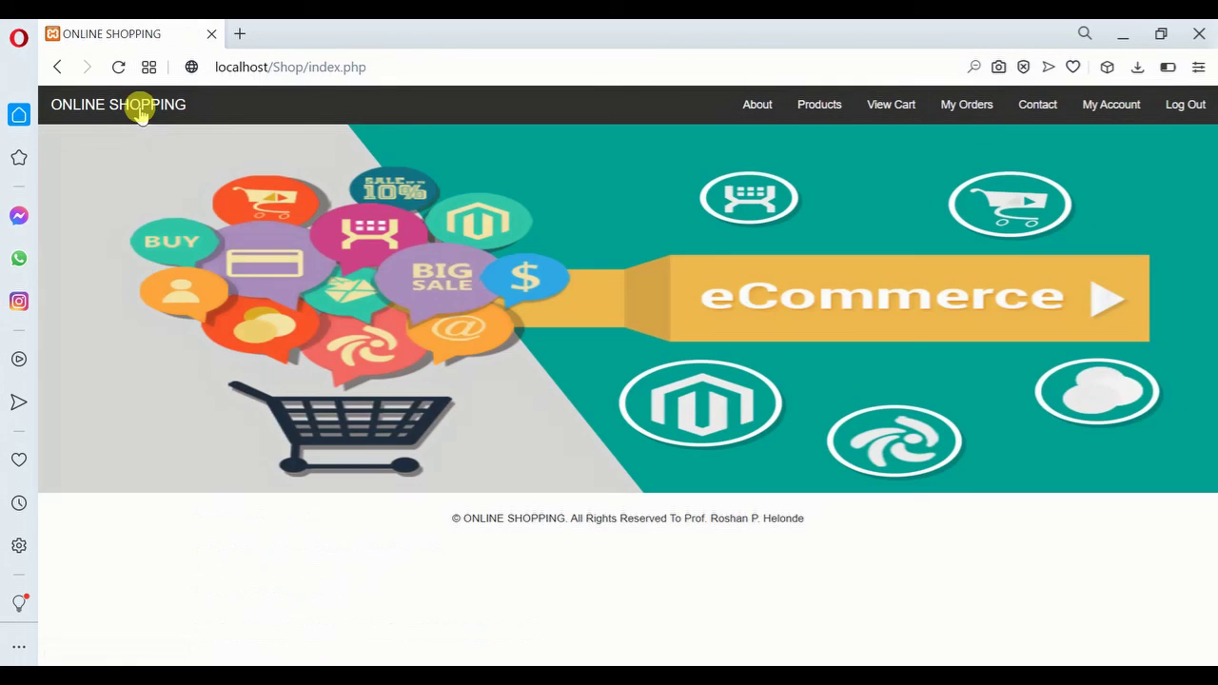
left_click(820, 114)
left_click_drag(1211, 176, 1211, 471)
left_click_drag(1209, 568, 1210, 127)
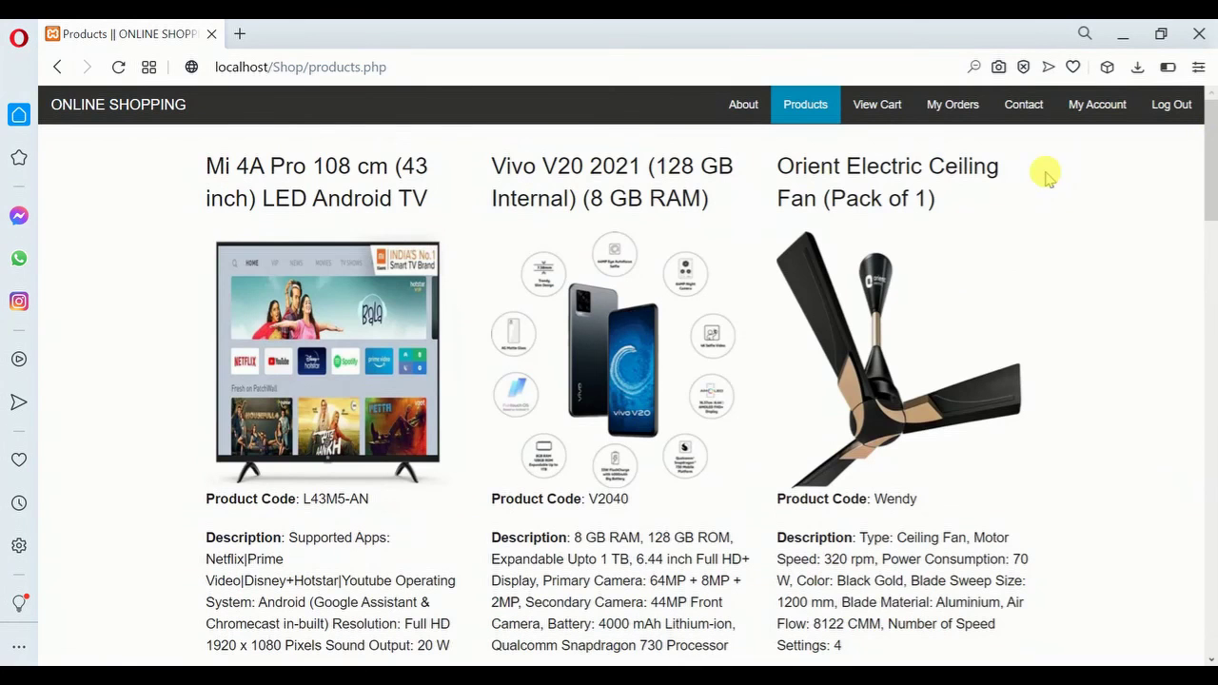
left_click(1020, 108)
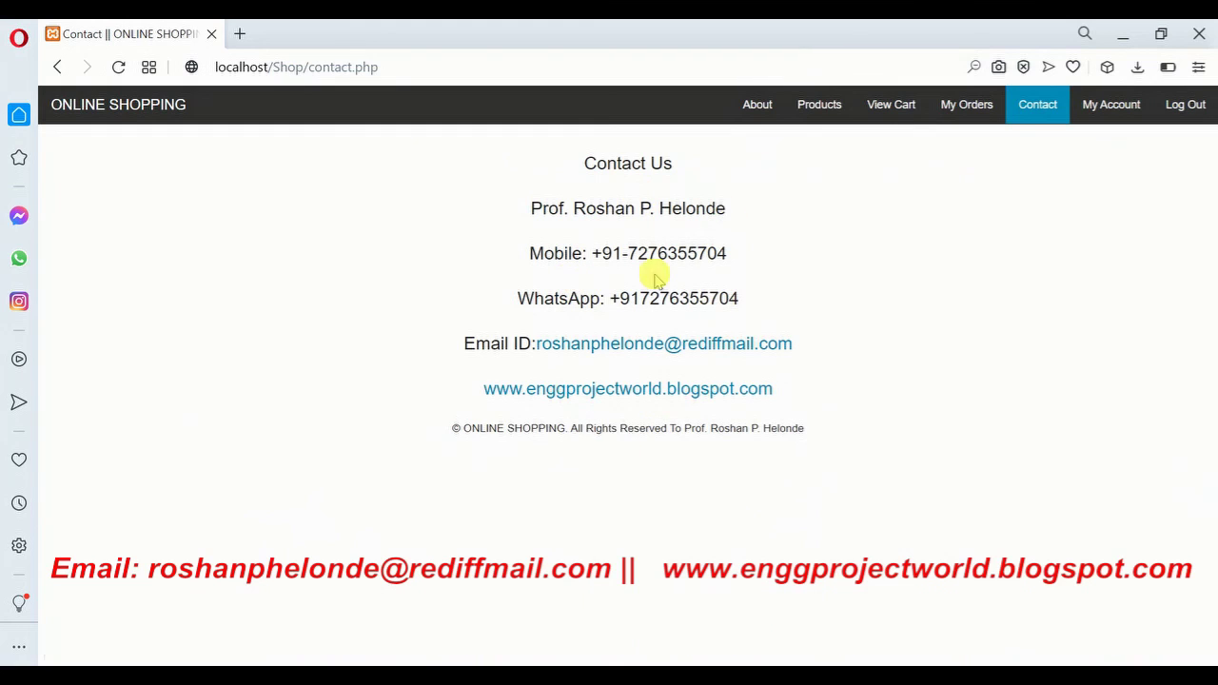
left_click(1189, 104)
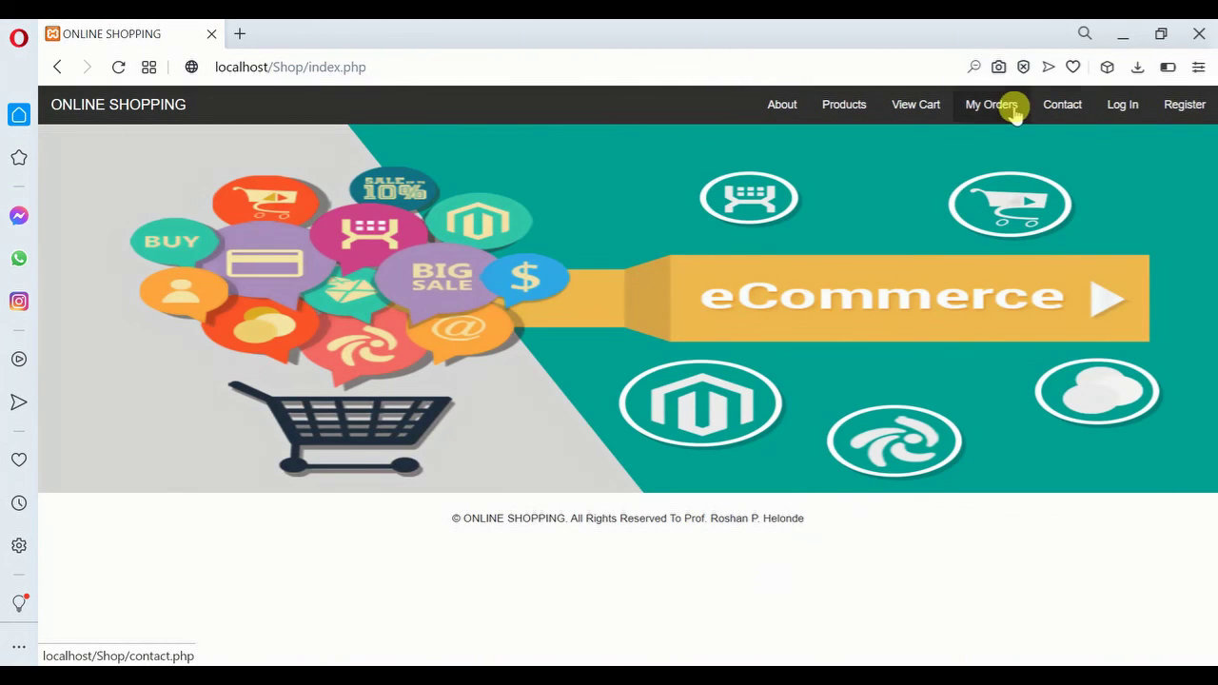
As a signed-out visitor, view the empty cart, the Products list and Contact Us
left_click(918, 112)
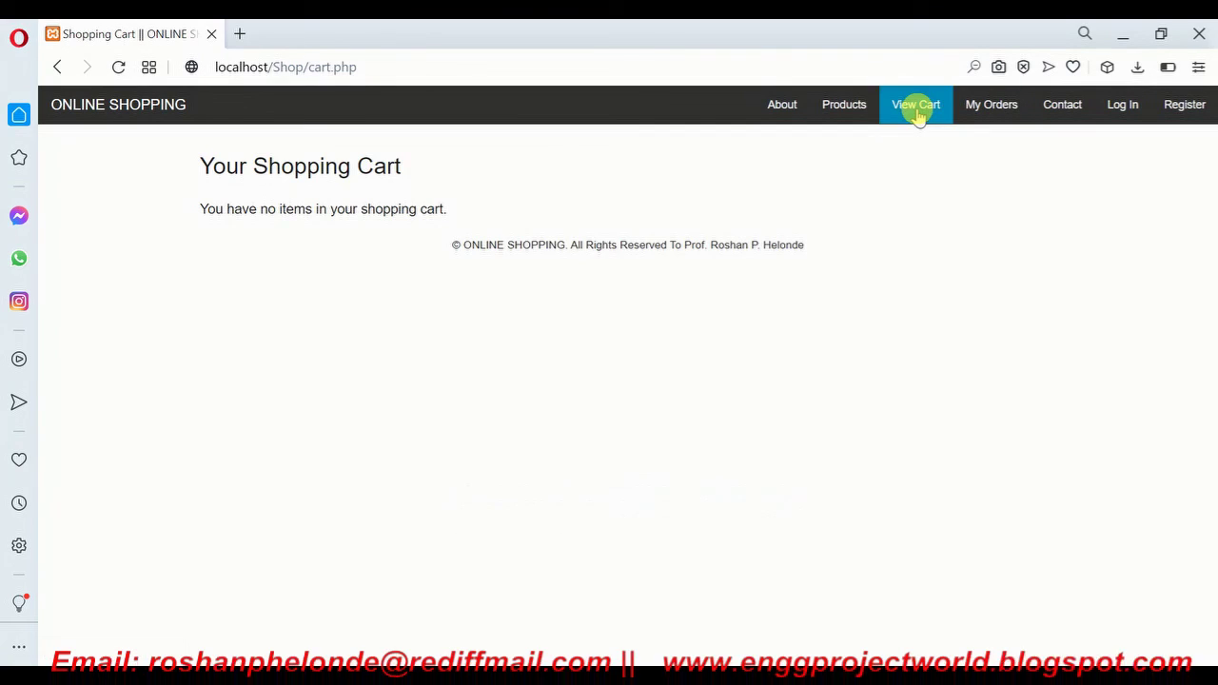
left_click(859, 108)
left_click(1053, 111)
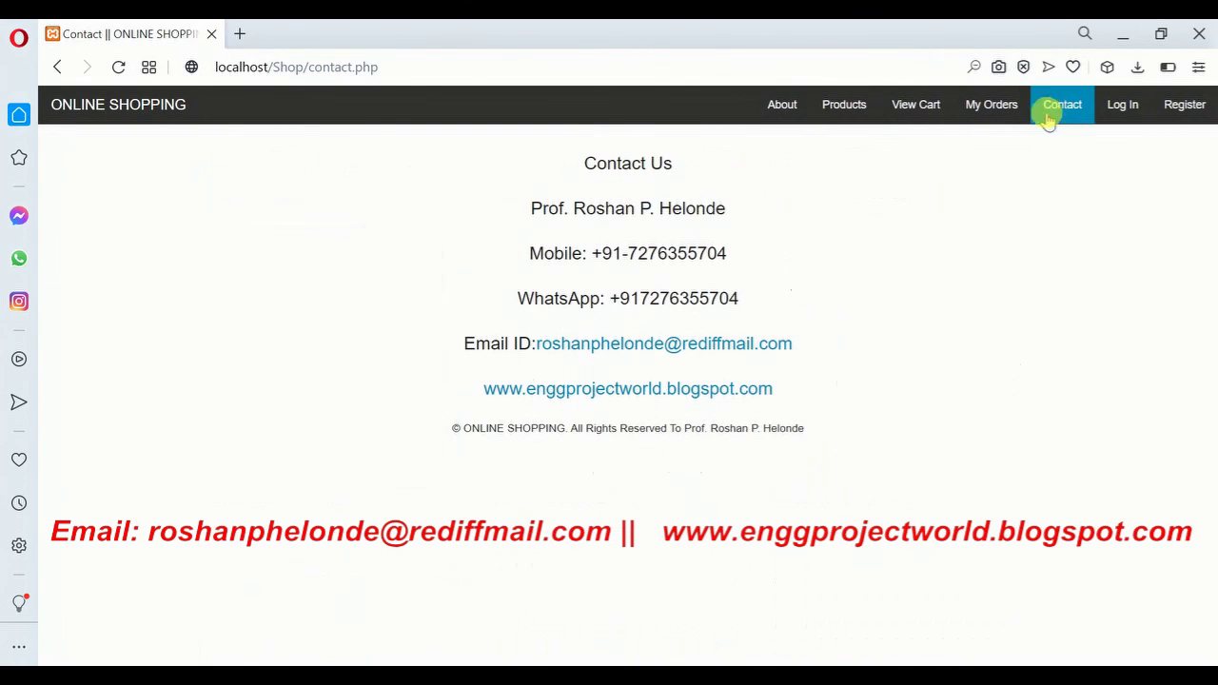